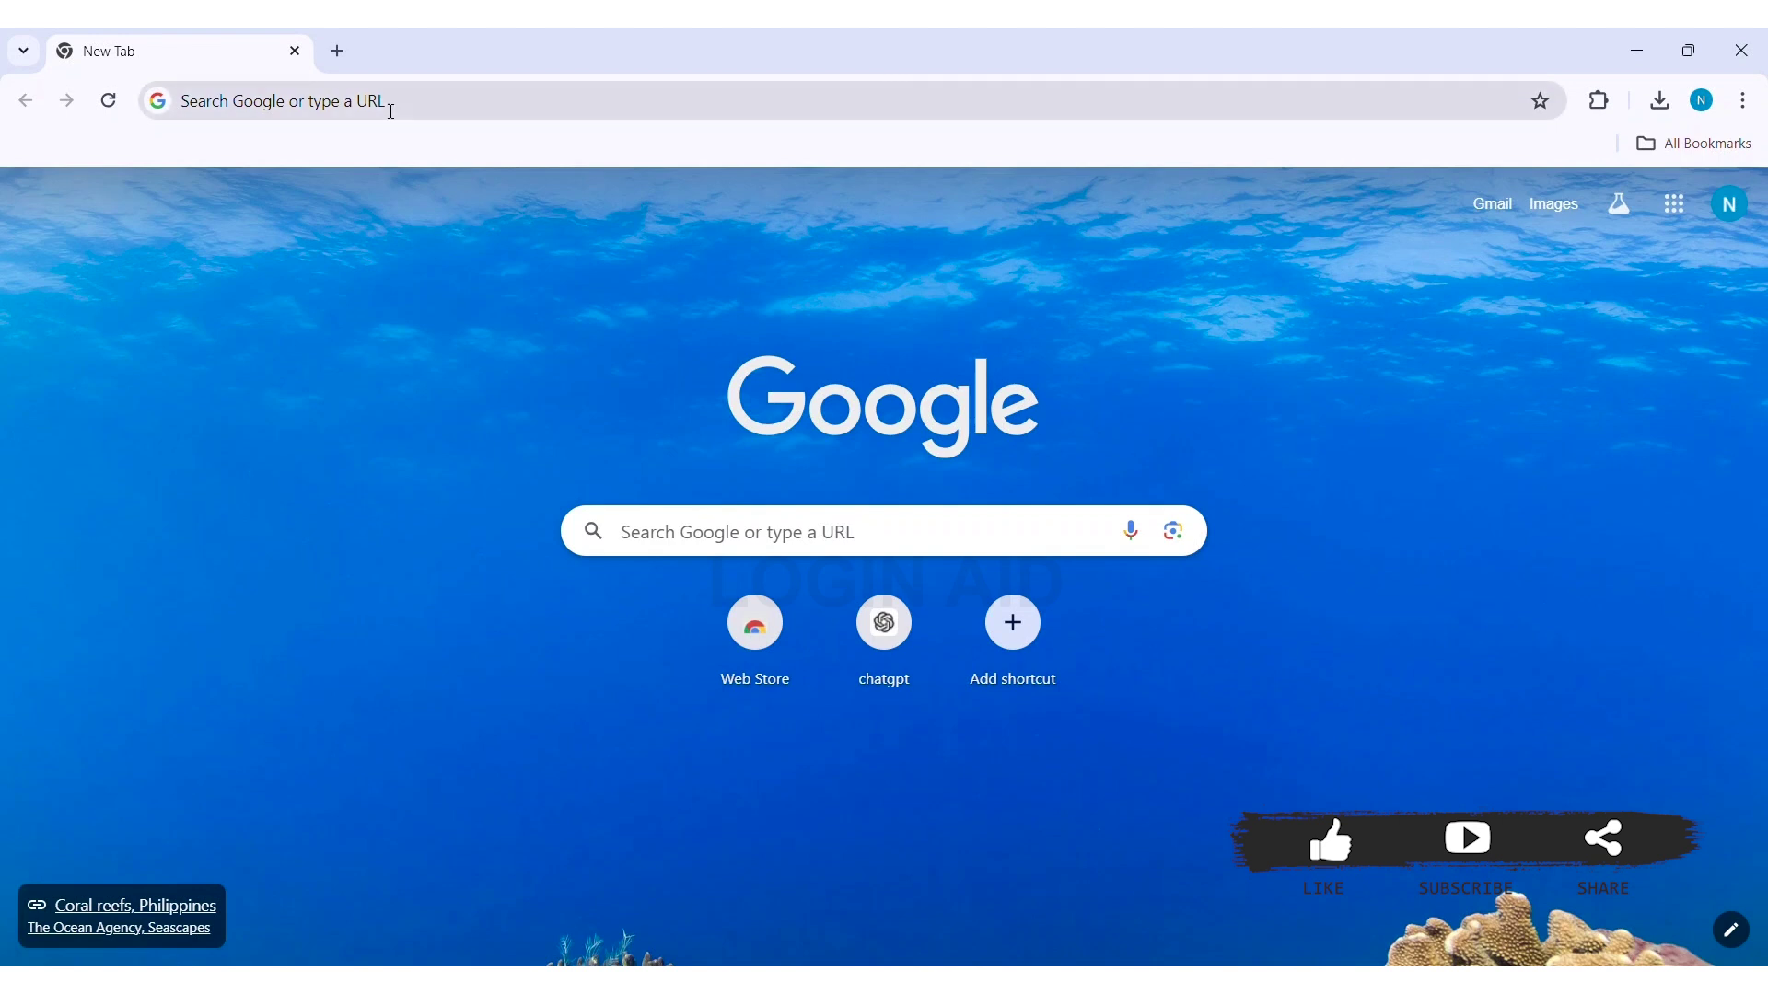
{"action": "left_click", "coordinate": [418, 103]}
{"action": "type", "text": "www"}
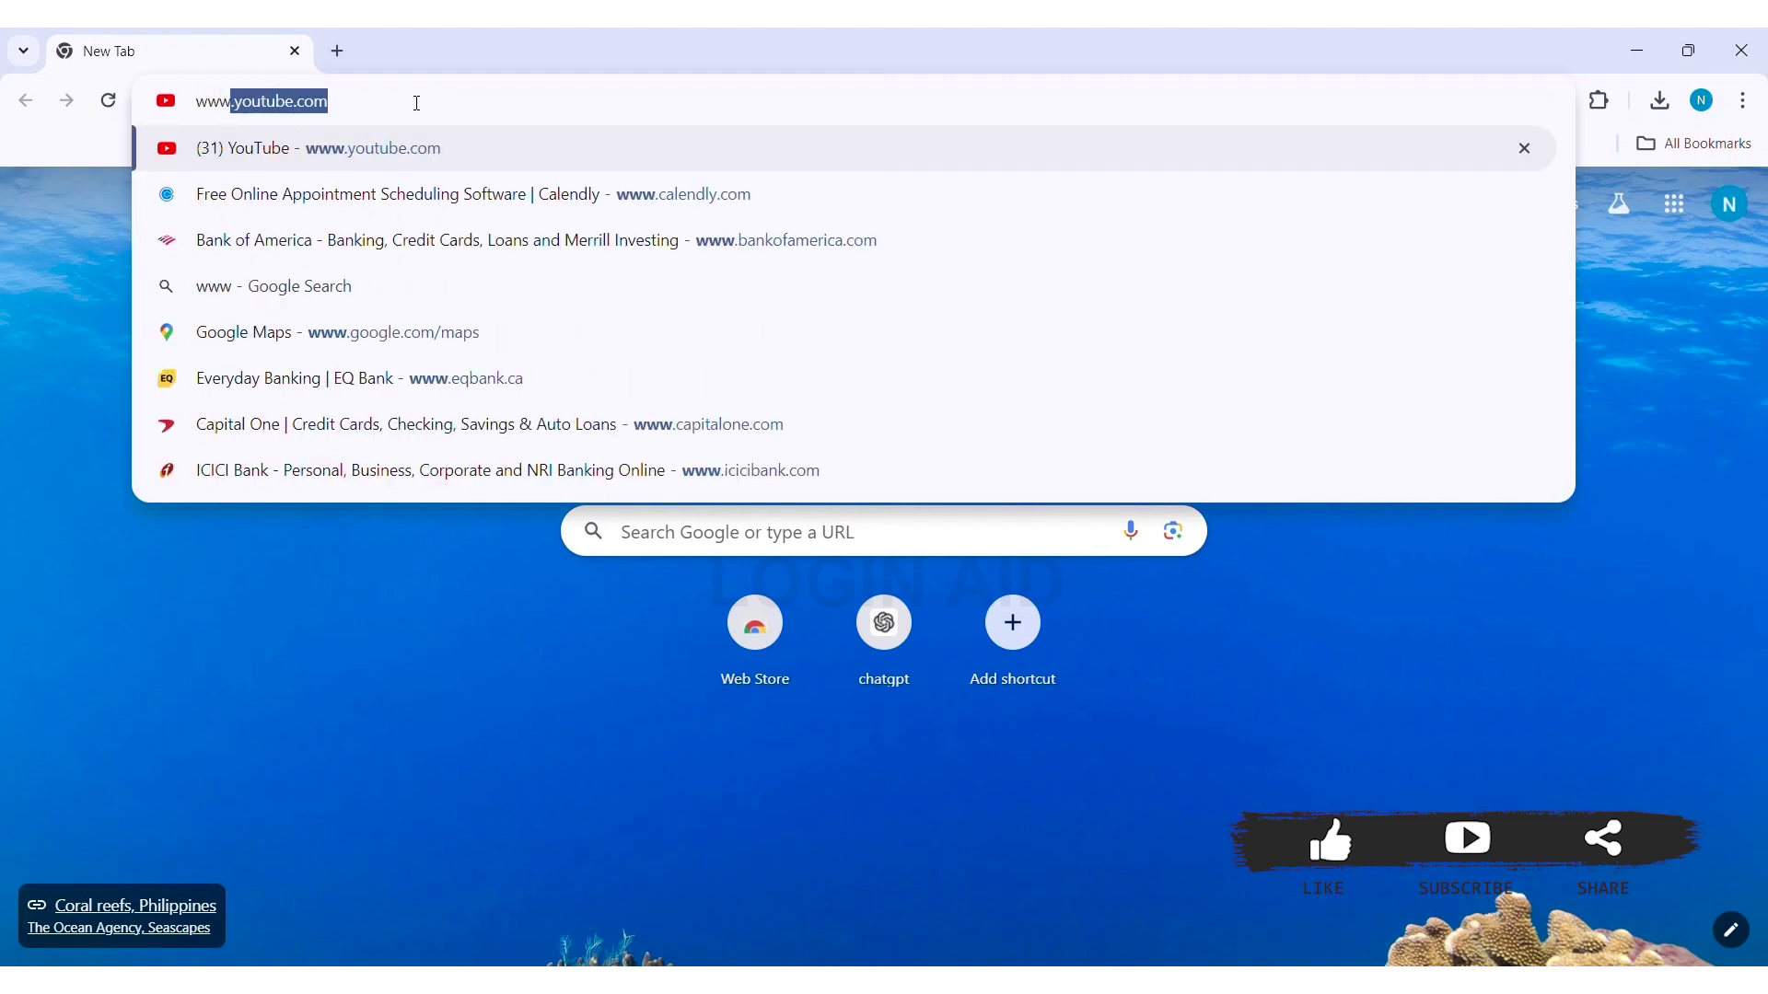
{"action": "type", "text": ".servi"}
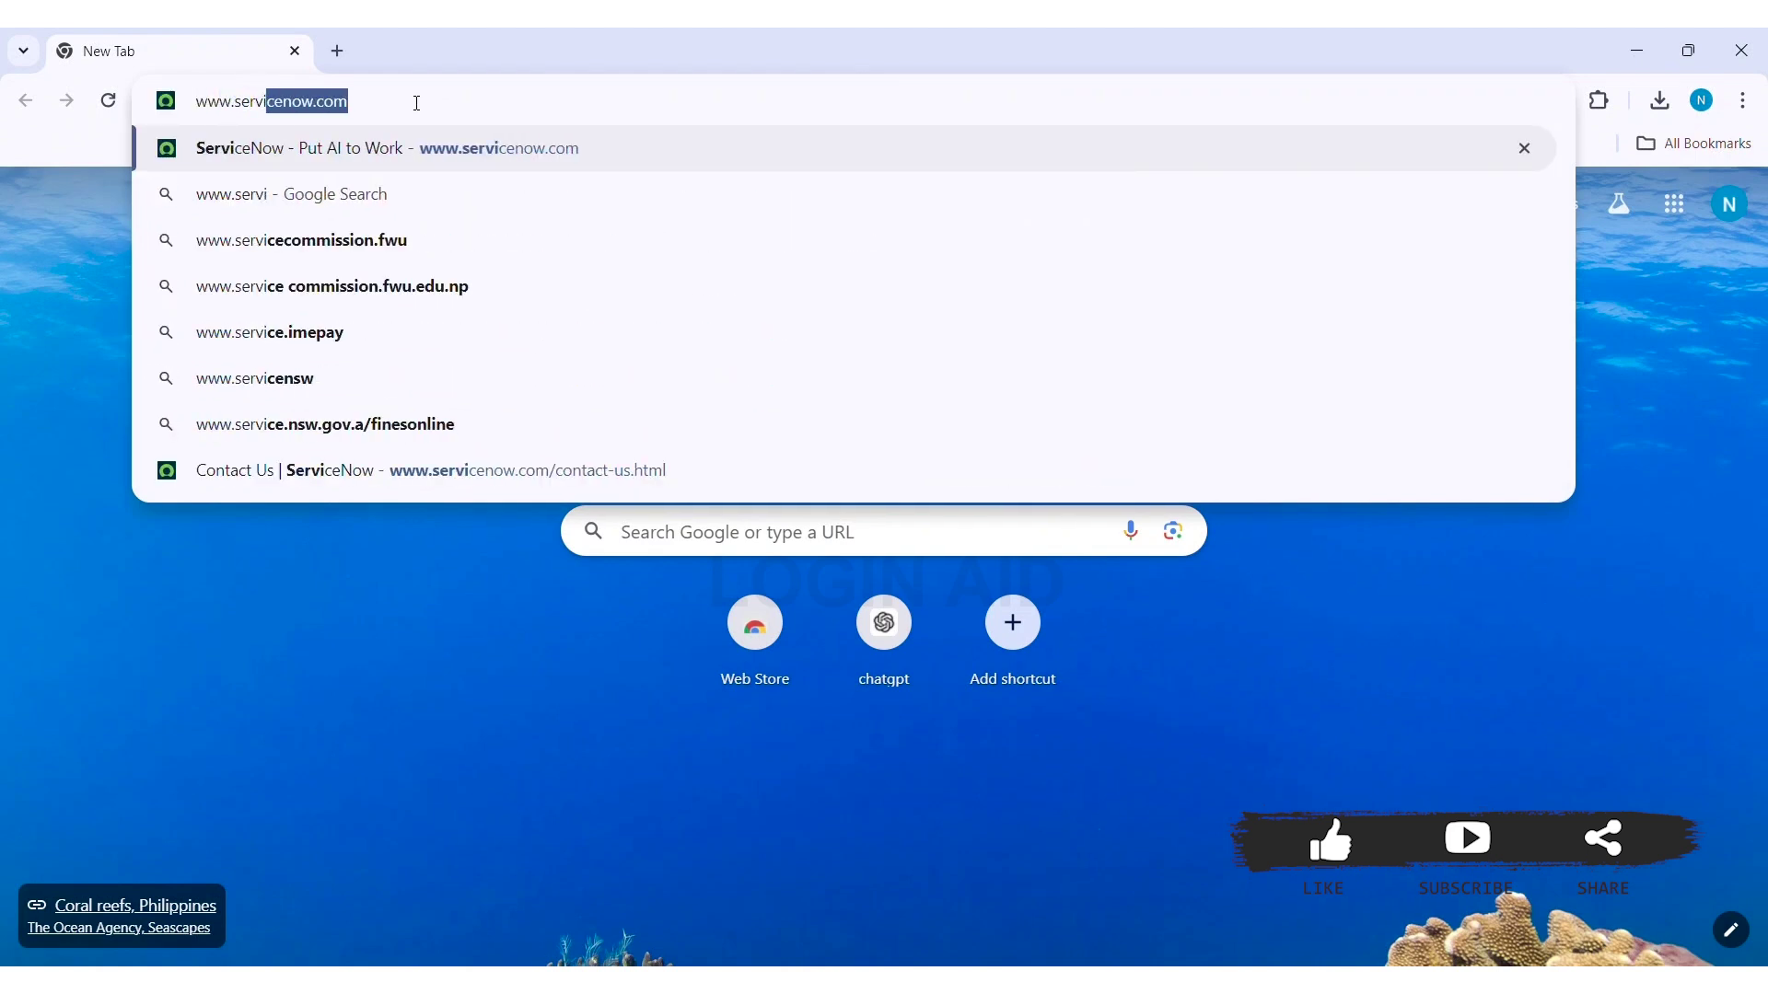
{"action": "type", "text": "cenow.com"}
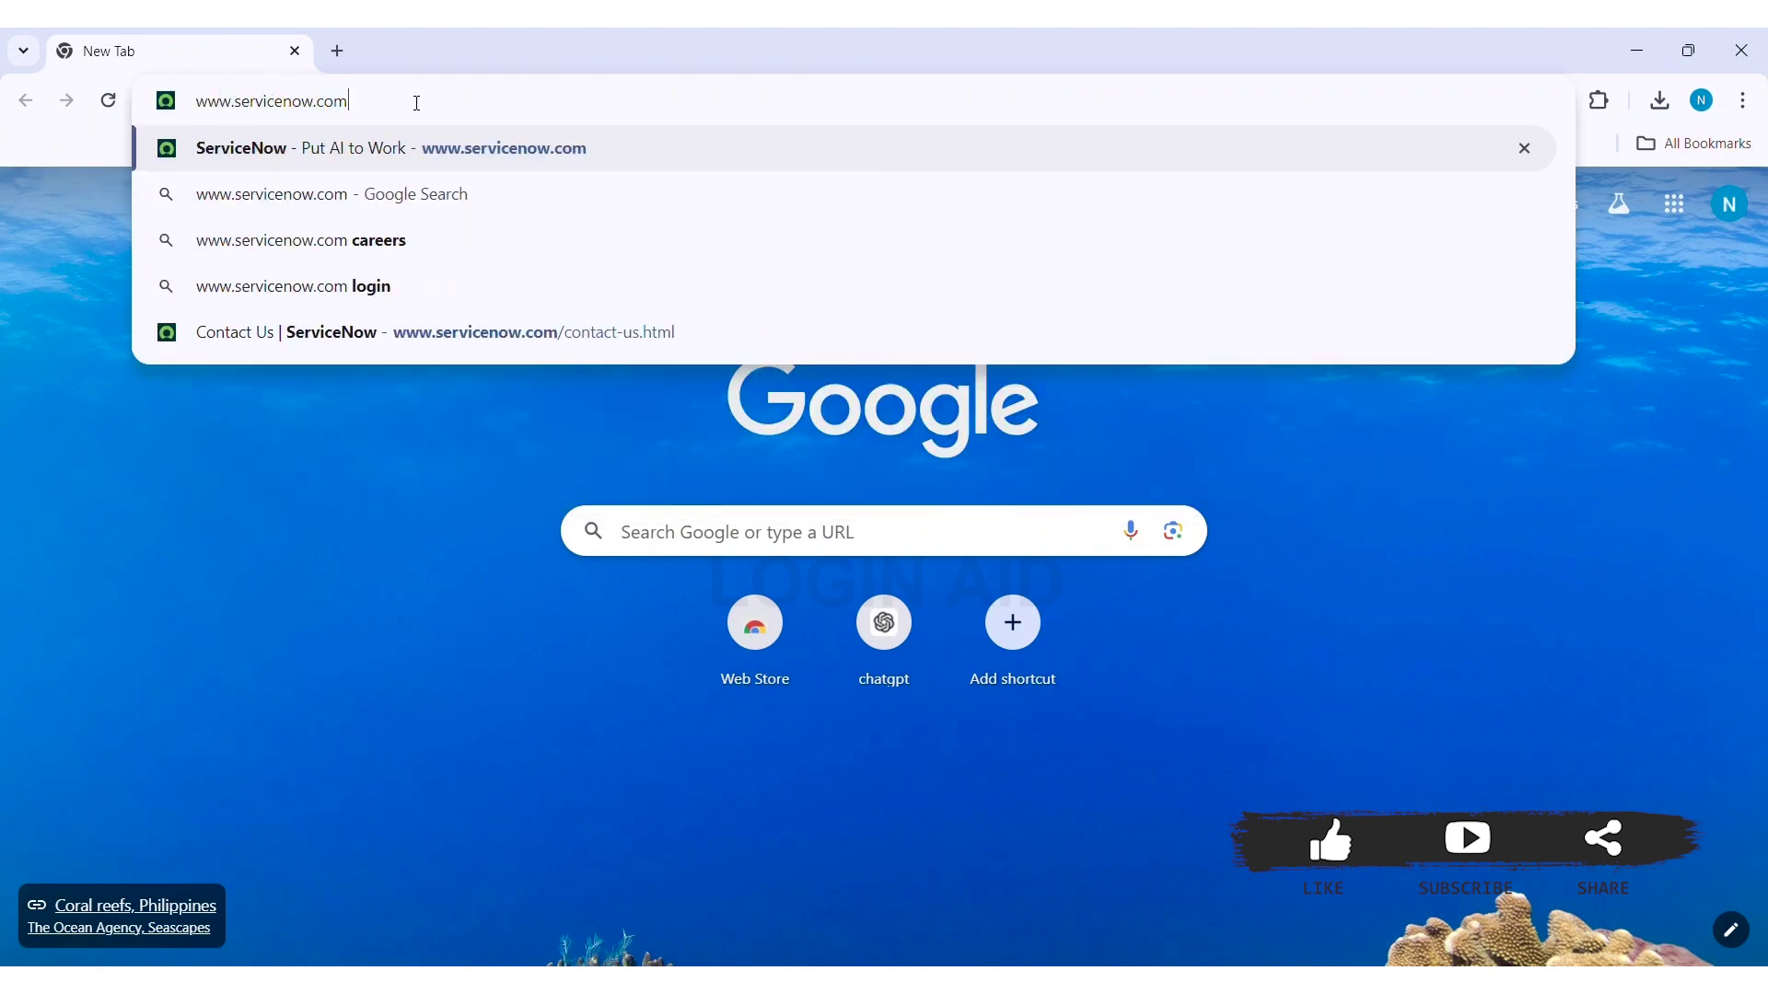
{"action": "key", "text": "Return"}
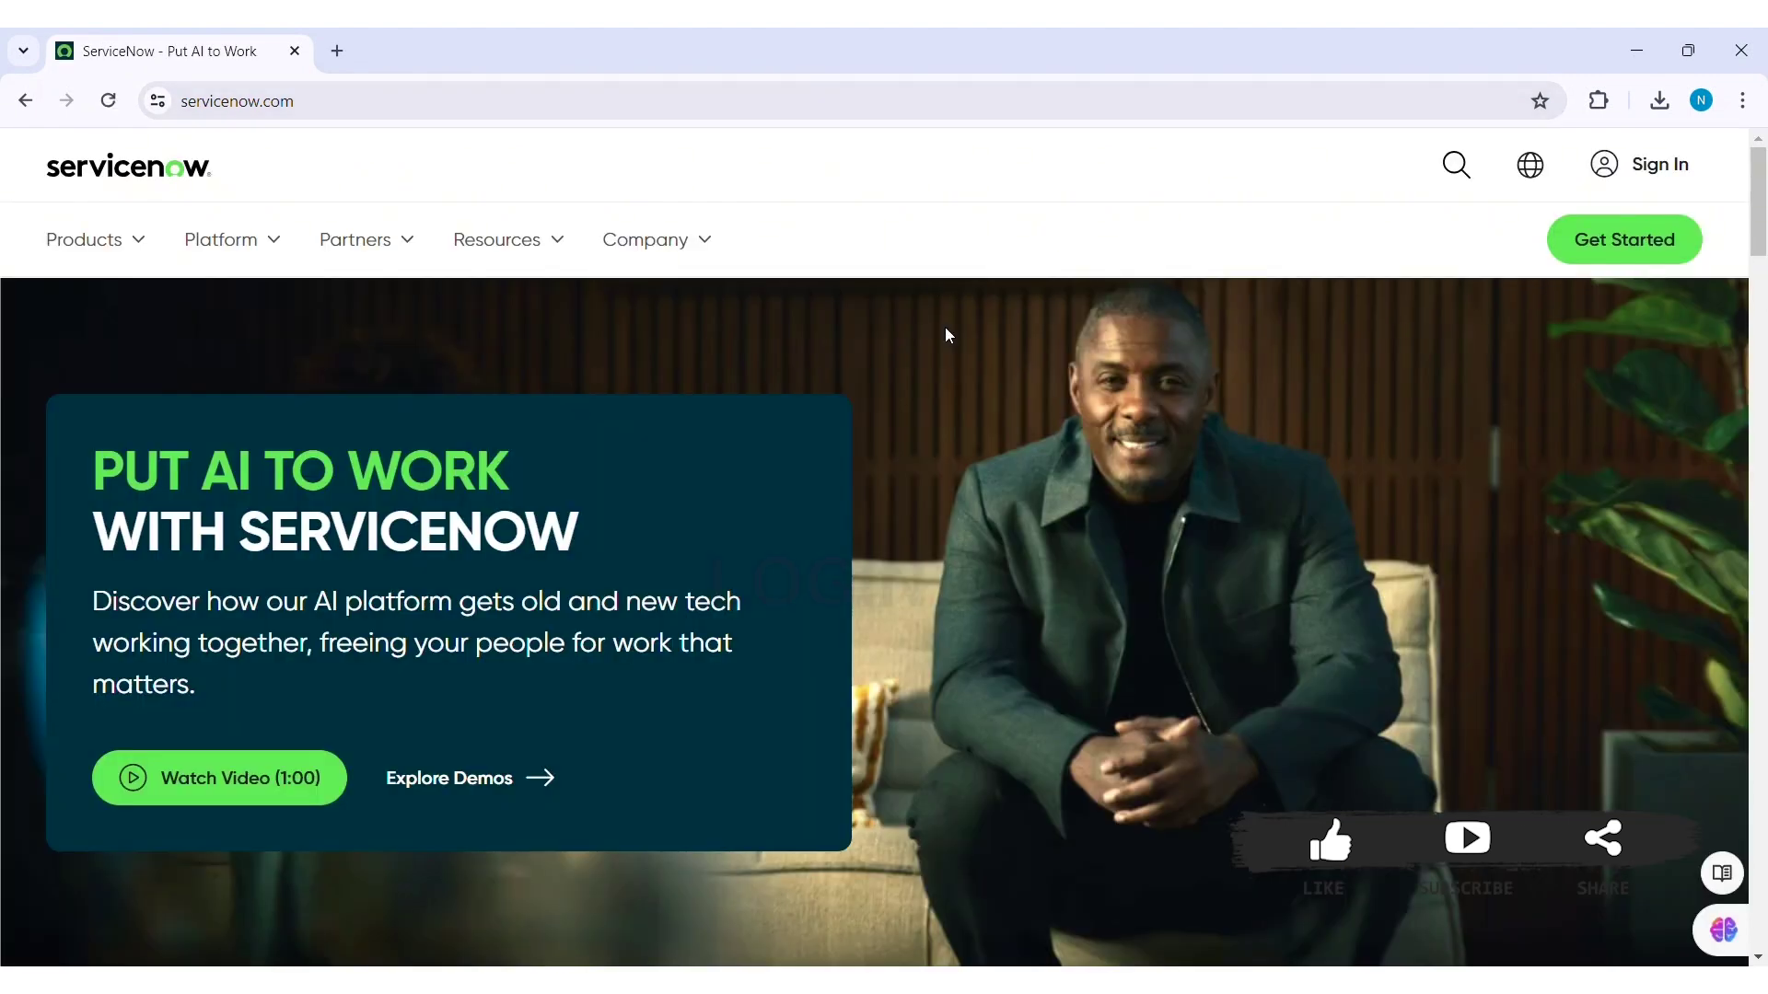
From the homepage's Sign In page, choose to create a new ServiceNow account
{"action": "left_click", "coordinate": [1592, 184]}
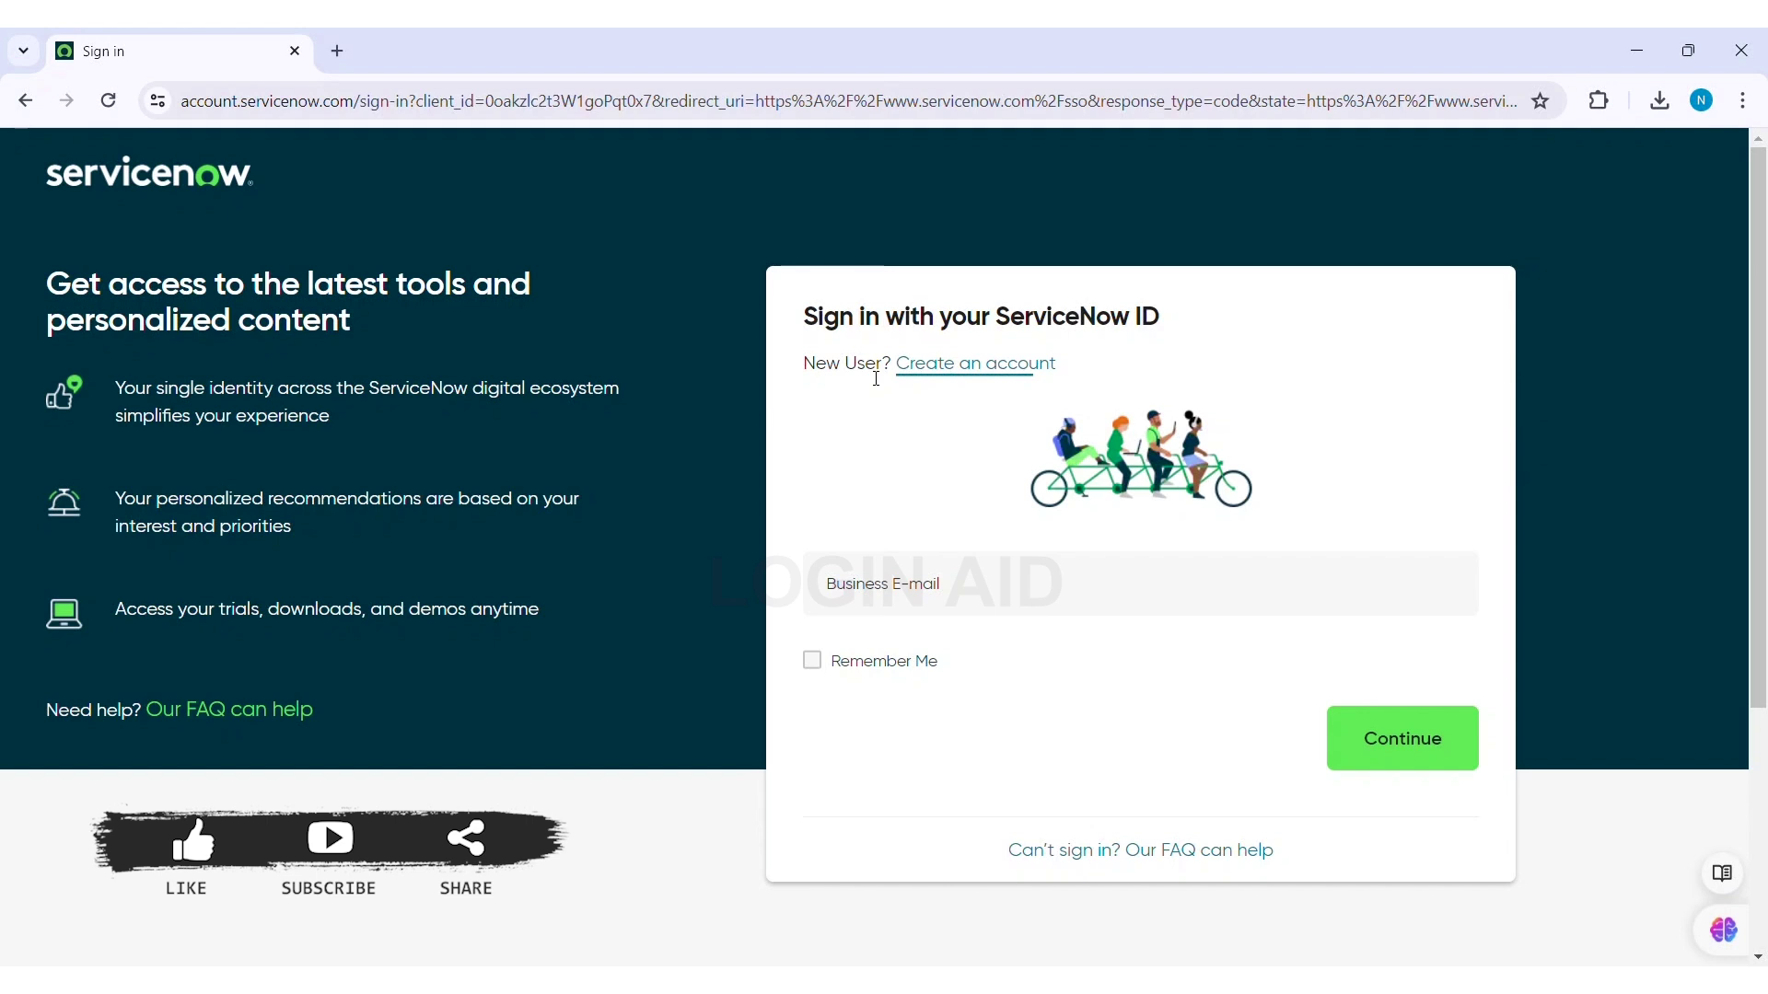
{"action": "left_click", "coordinate": [980, 372]}
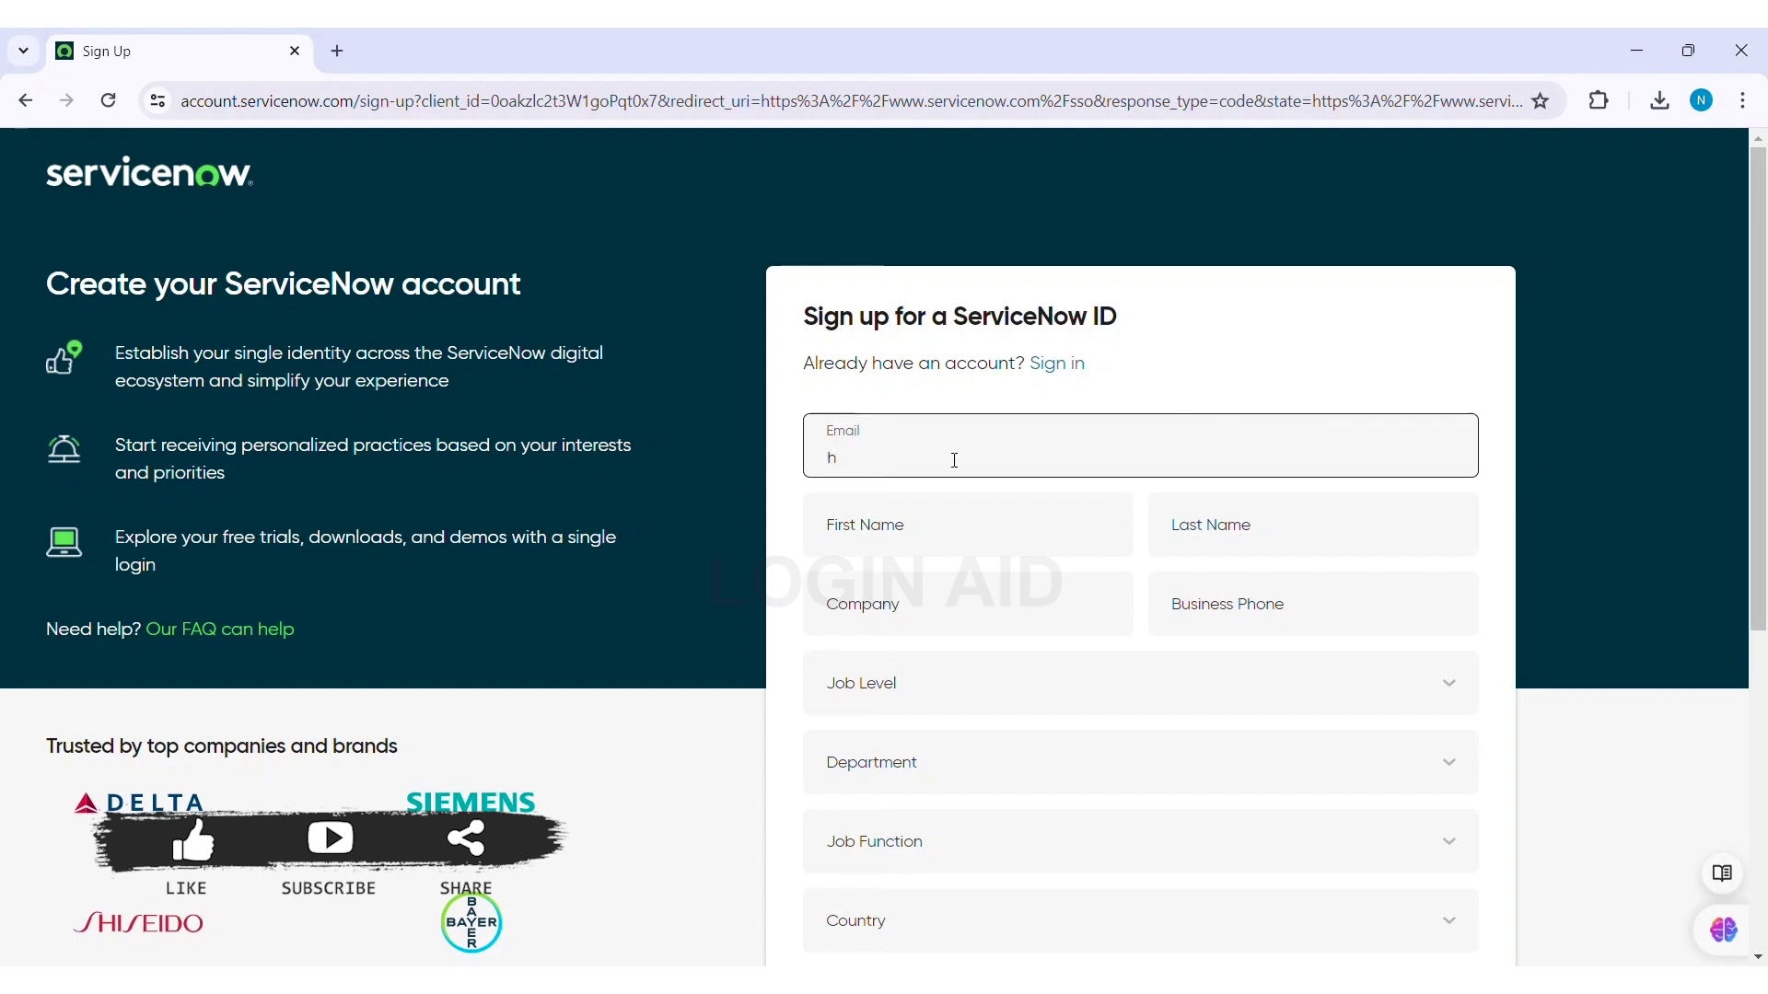
{"action": "left_click", "coordinate": [989, 518]}
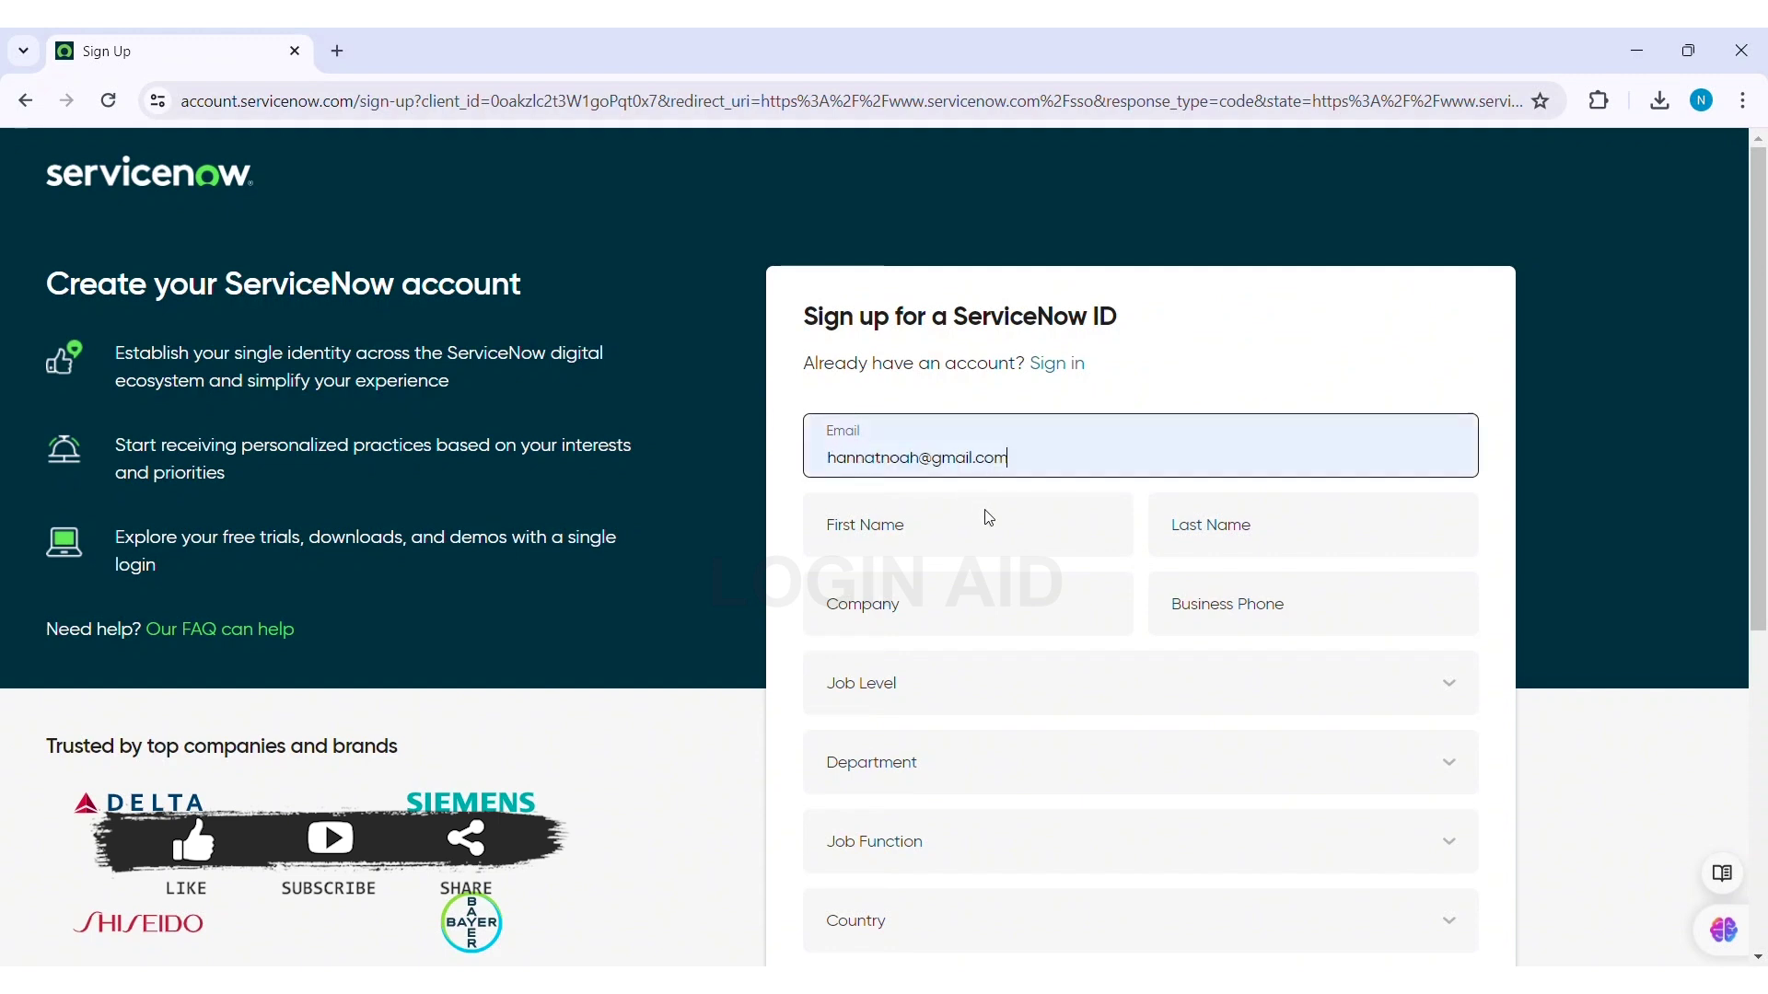
{"action": "left_click", "coordinate": [921, 530]}
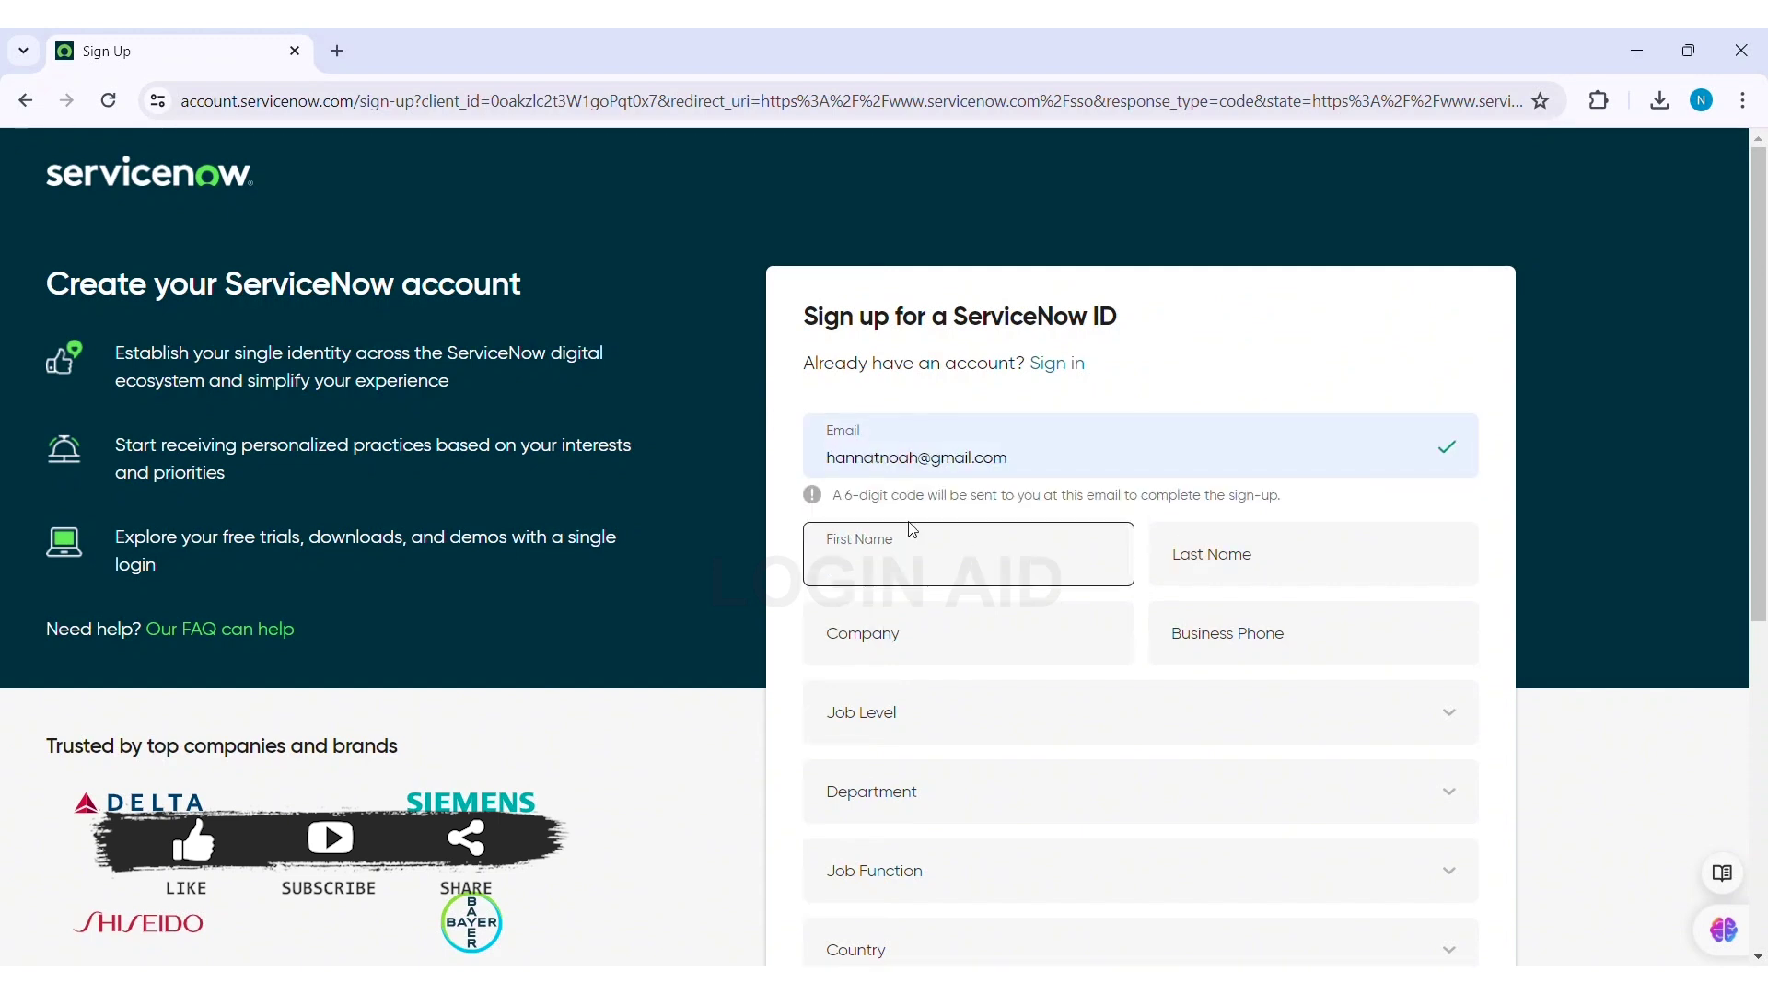
{"action": "left_click", "coordinate": [1196, 572]}
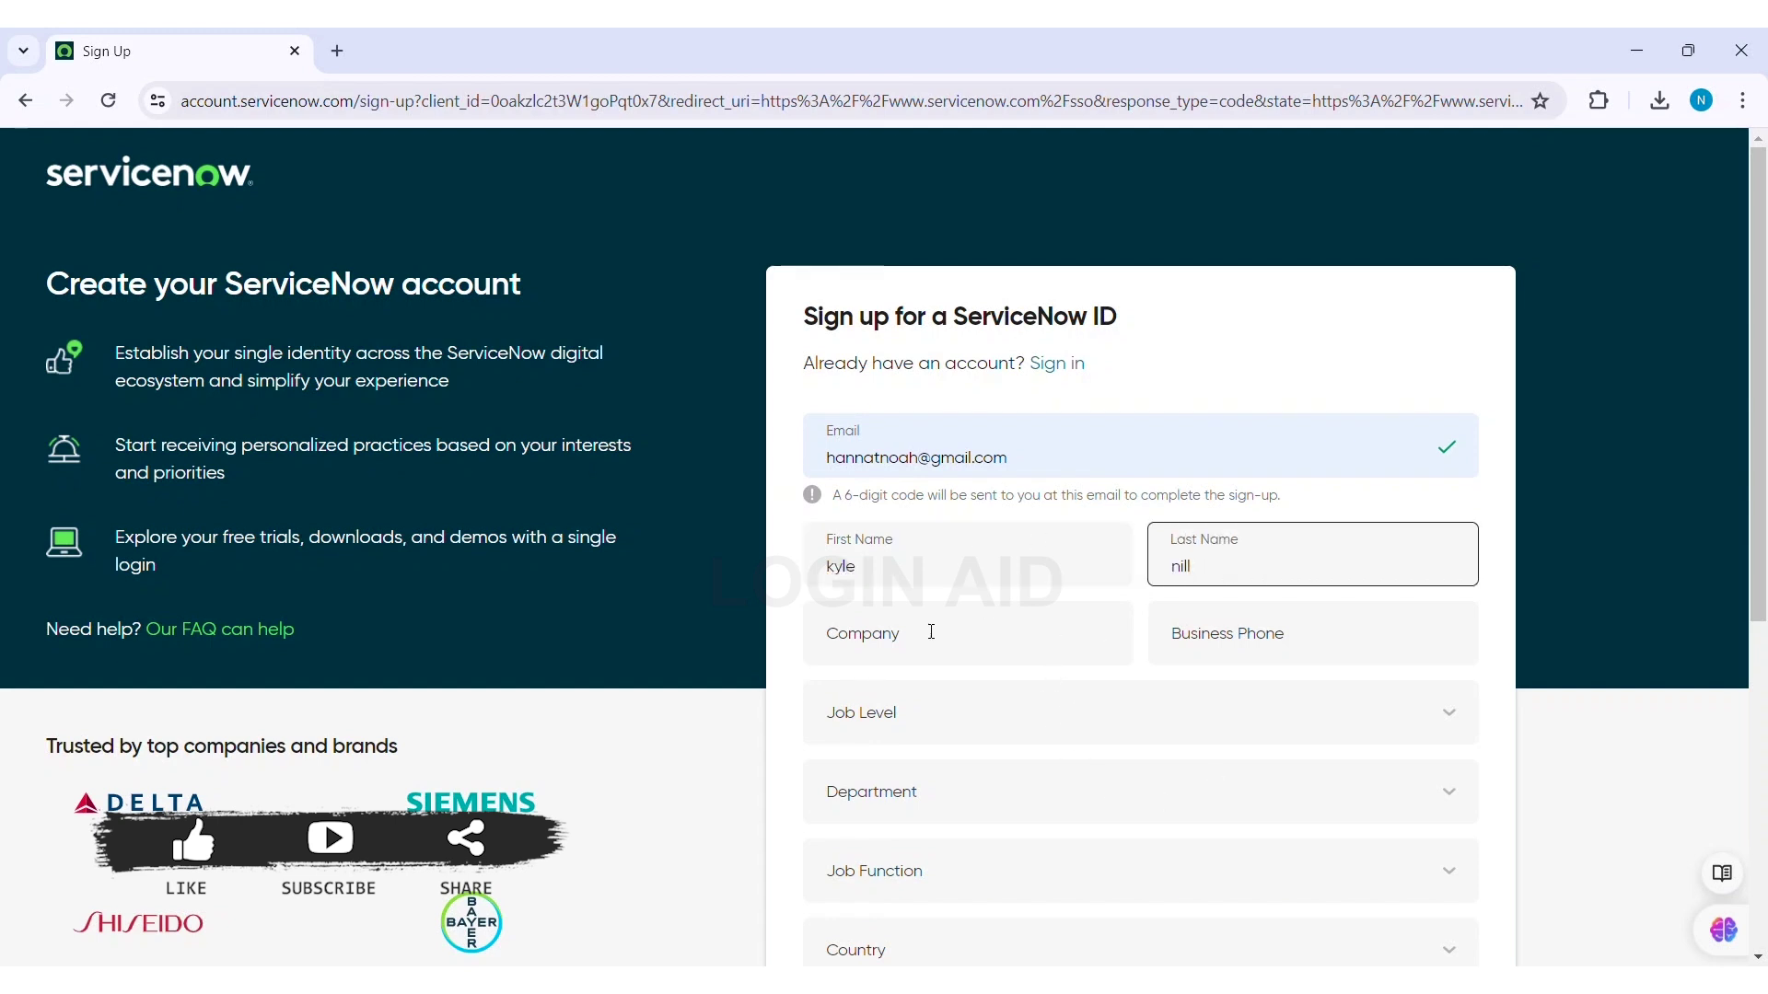
{"action": "left_click", "coordinate": [875, 651]}
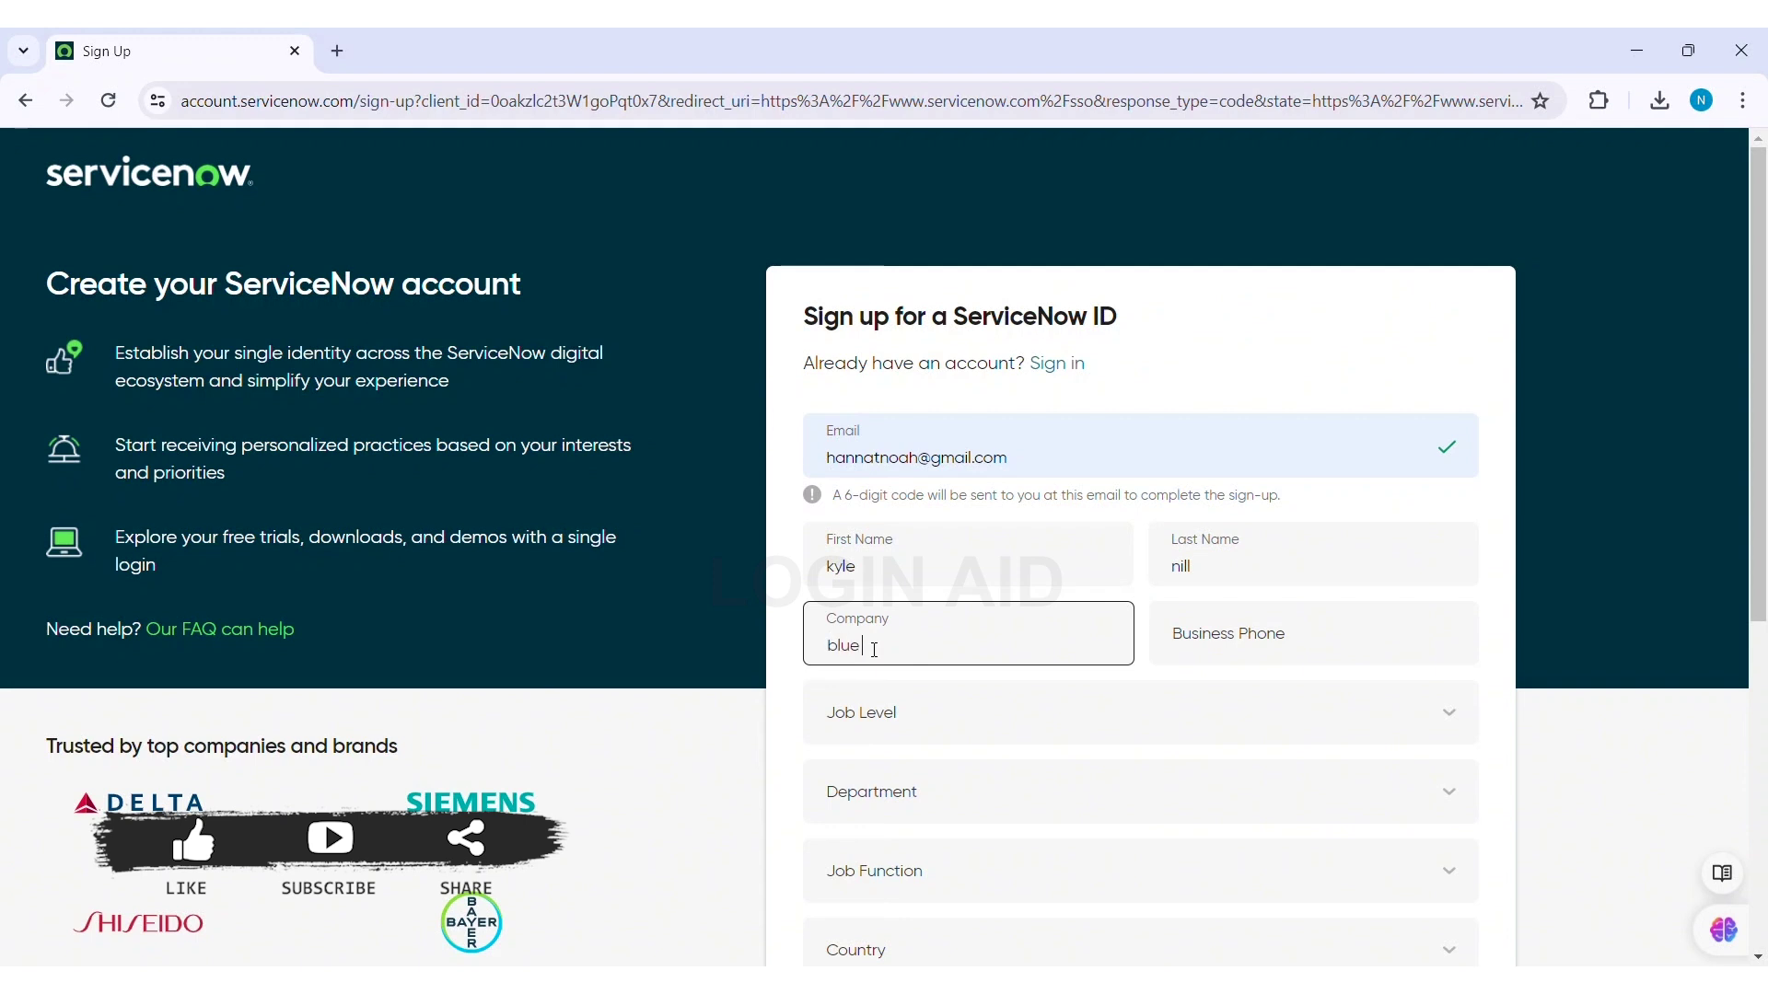
{"action": "type", "text": "sup"}
{"action": "left_click", "coordinate": [918, 838]}
{"action": "left_click", "coordinate": [1234, 640]}
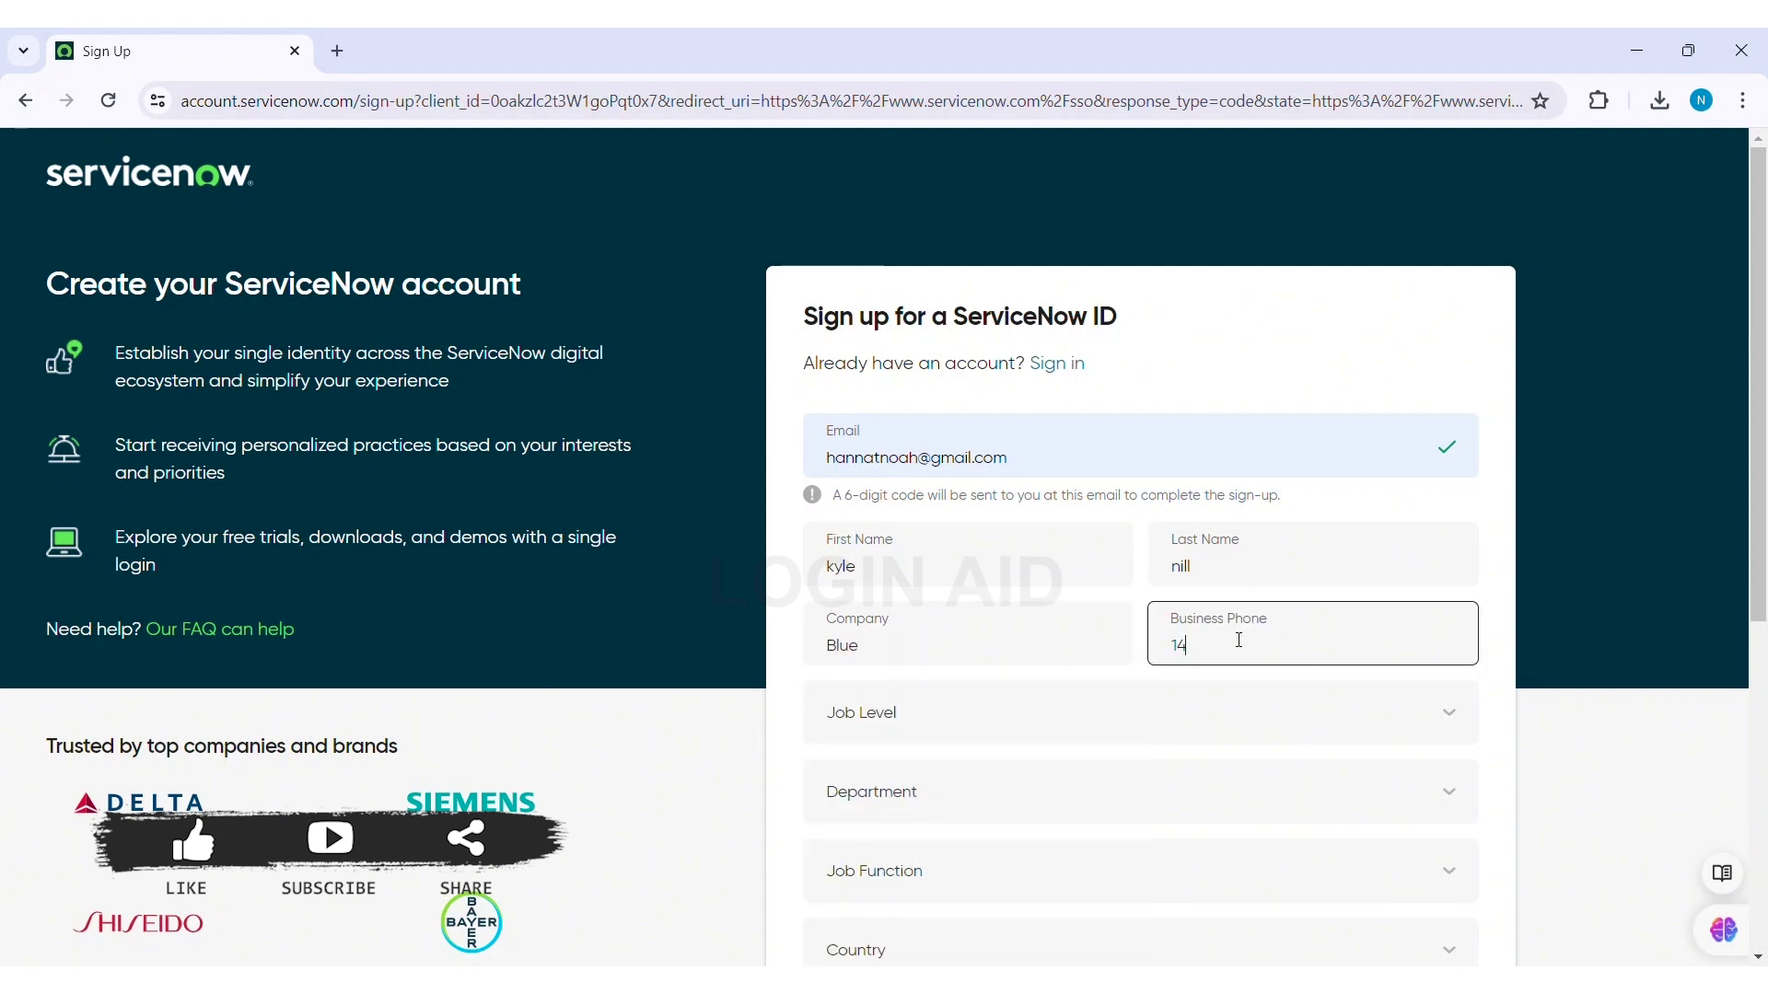
{"action": "left_click", "coordinate": [1099, 721]}
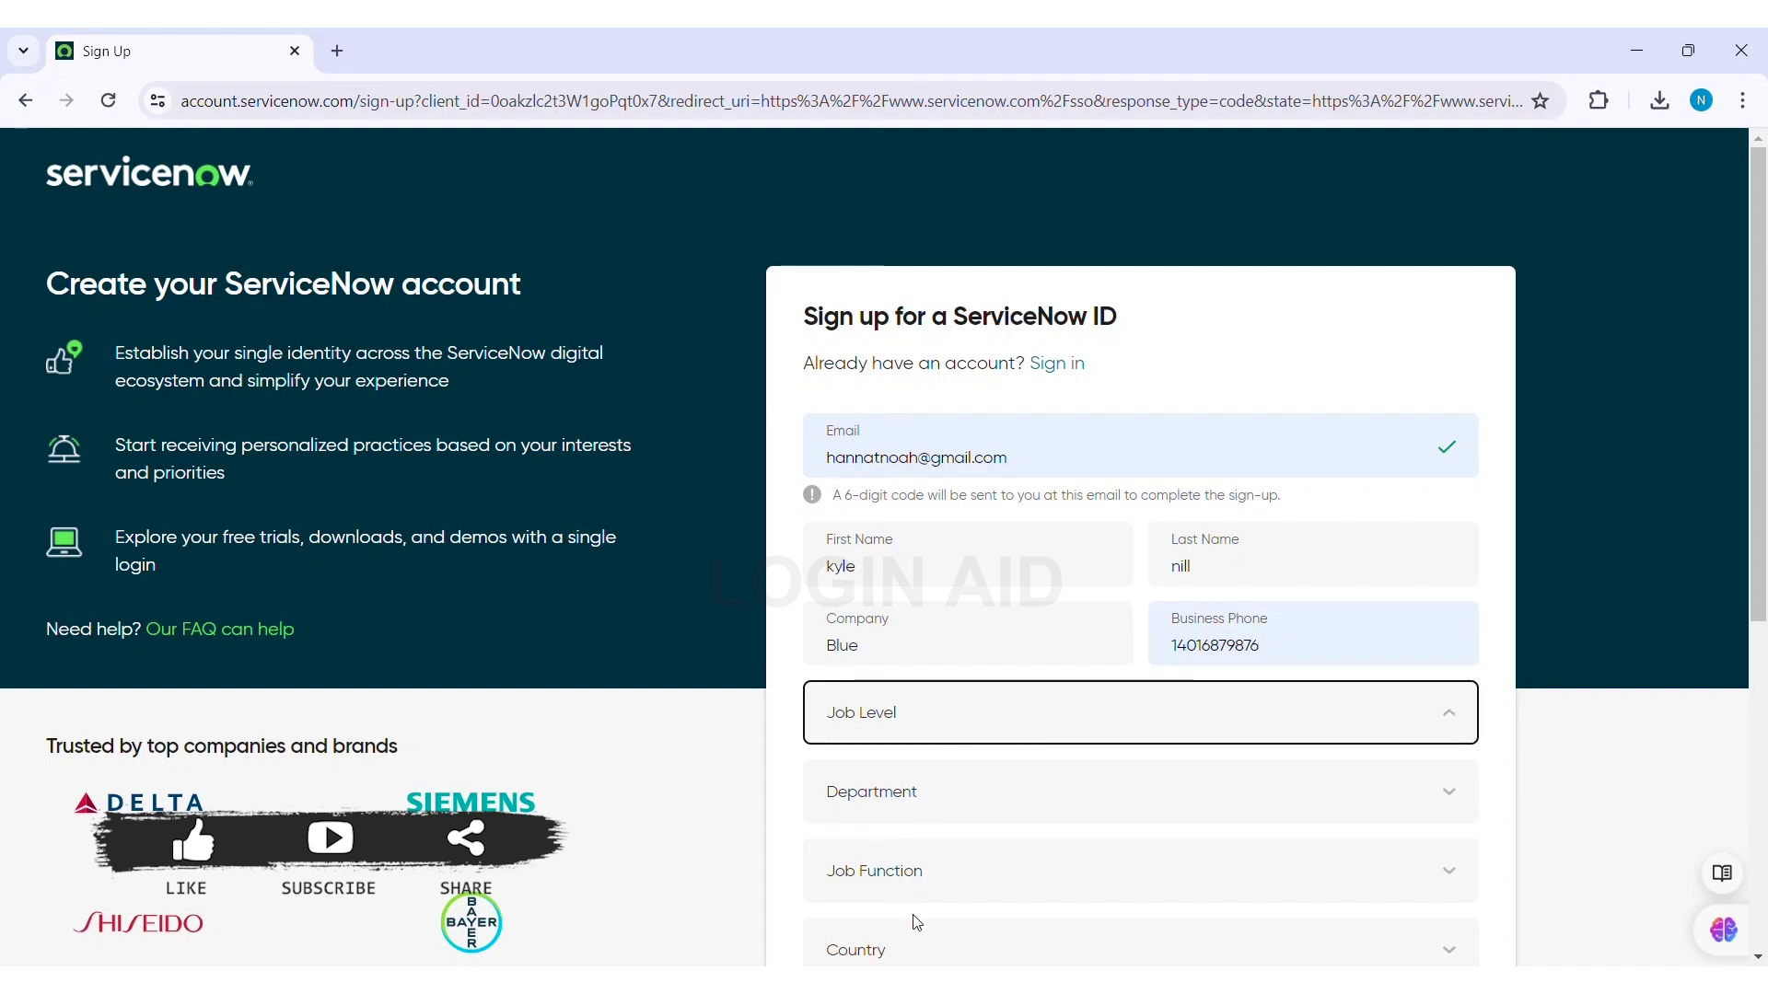
Set job level Developer/Engineer, department Finance/Accounting, job function Finance Projects/Operations
{"action": "left_click", "coordinate": [921, 789]}
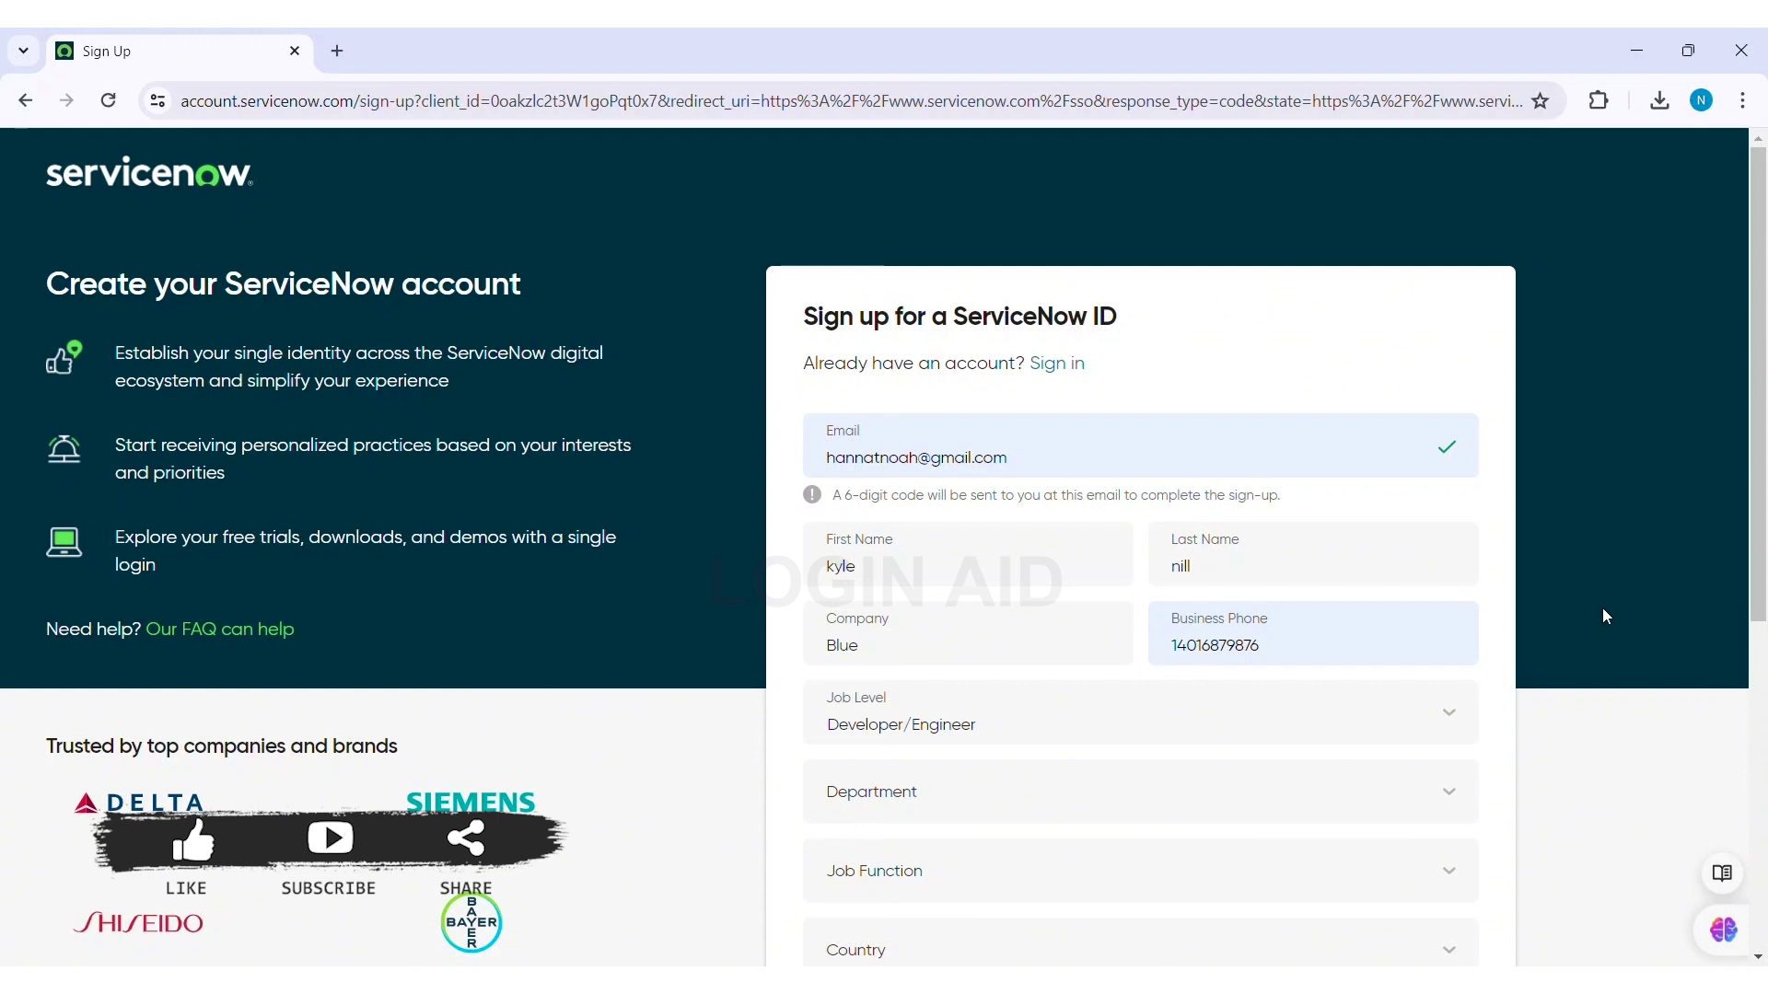
{"action": "scroll", "coordinate": [1606, 616], "scroll_direction": "down", "scroll_amount": 2}
{"action": "left_click", "coordinate": [1151, 587]}
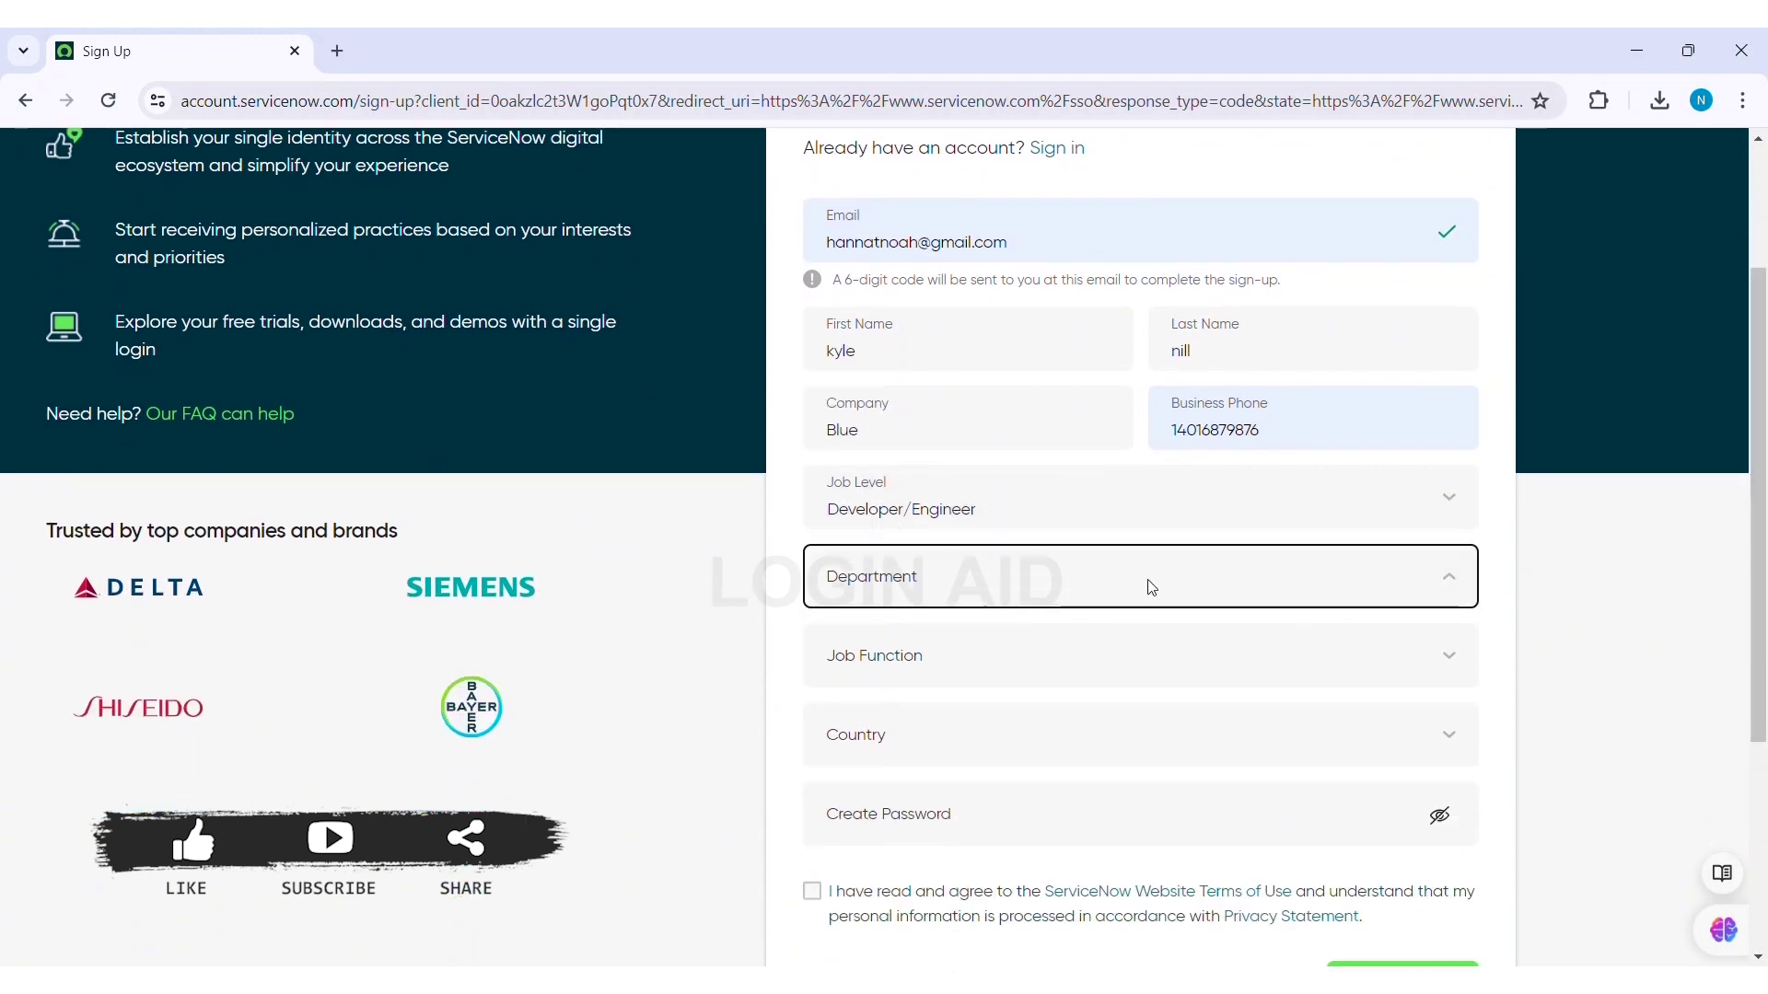
{"action": "left_click", "coordinate": [1098, 705]}
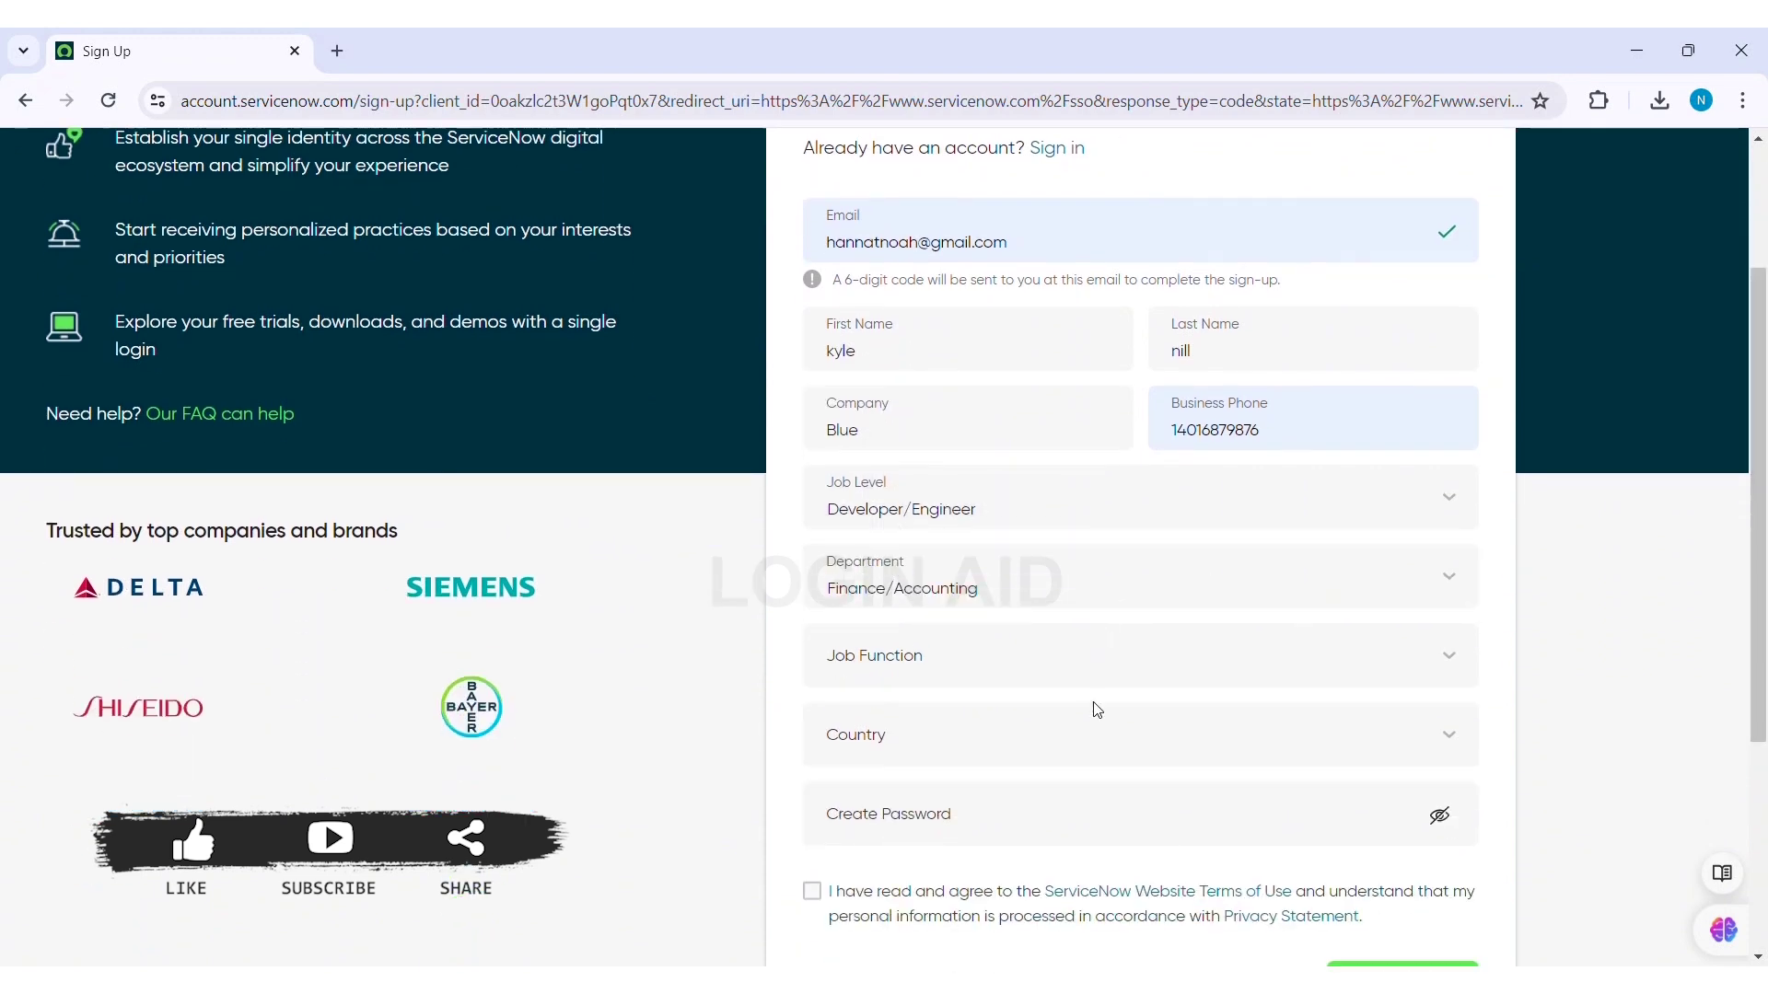
{"action": "left_click", "coordinate": [1075, 658]}
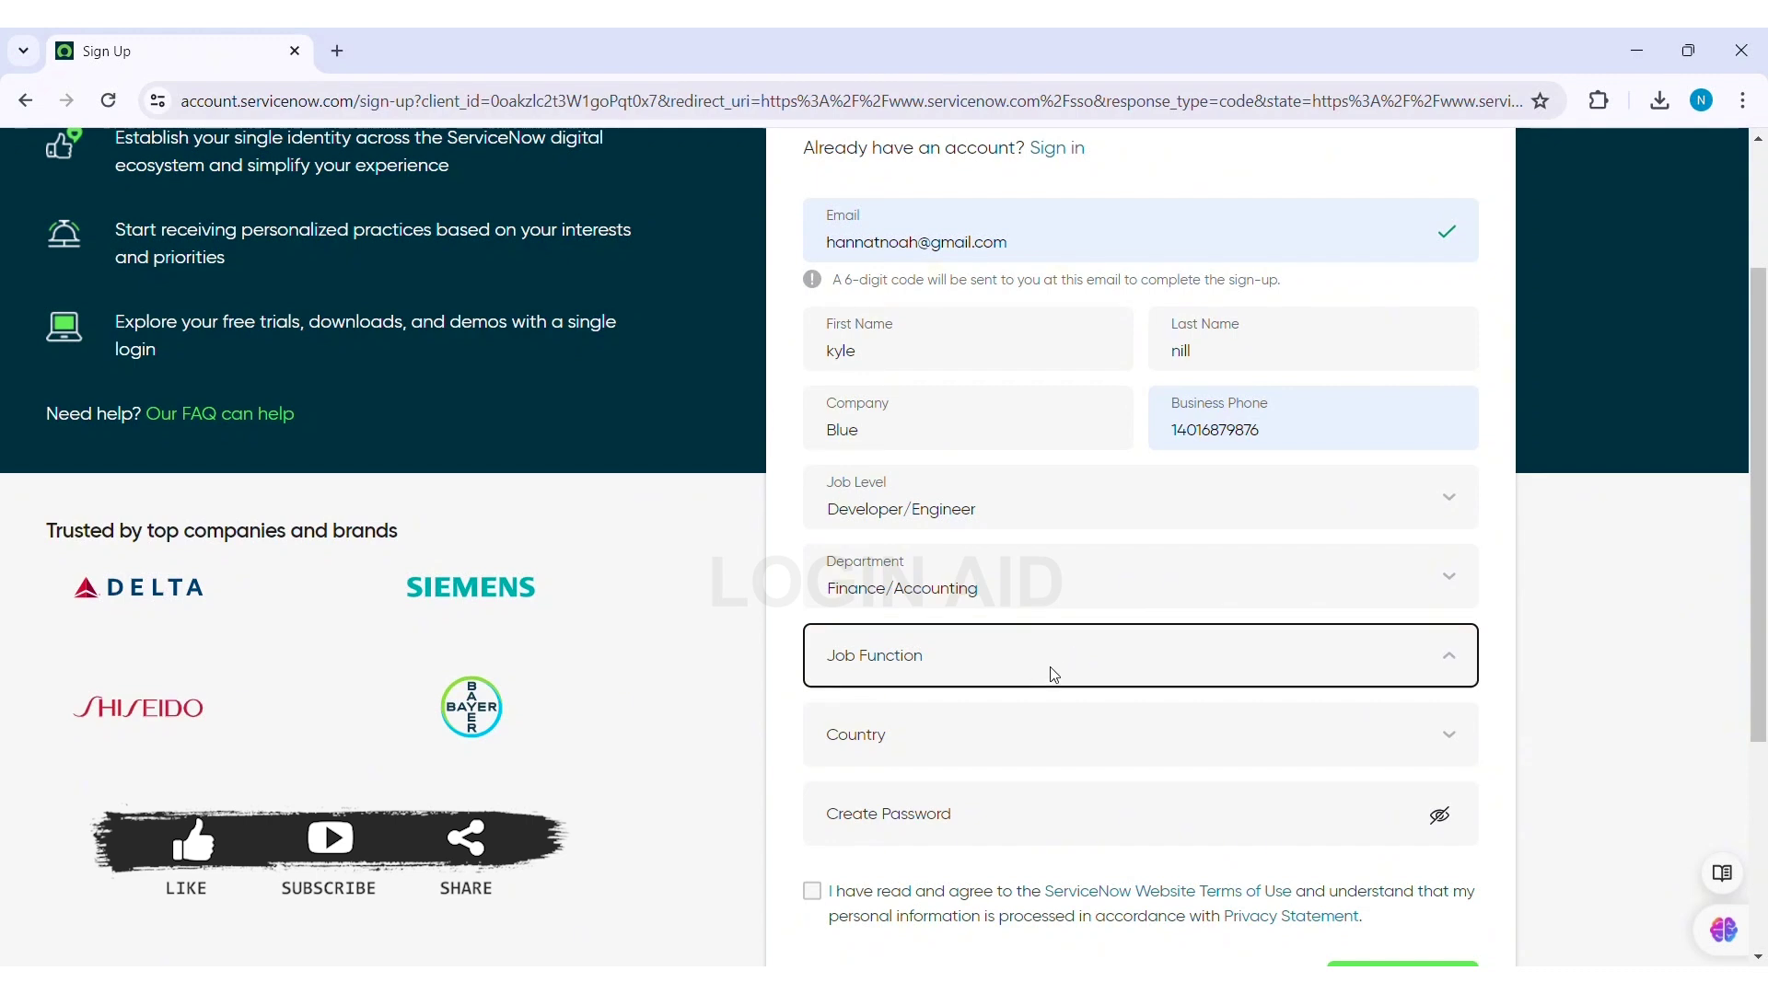
{"action": "left_click", "coordinate": [1011, 731]}
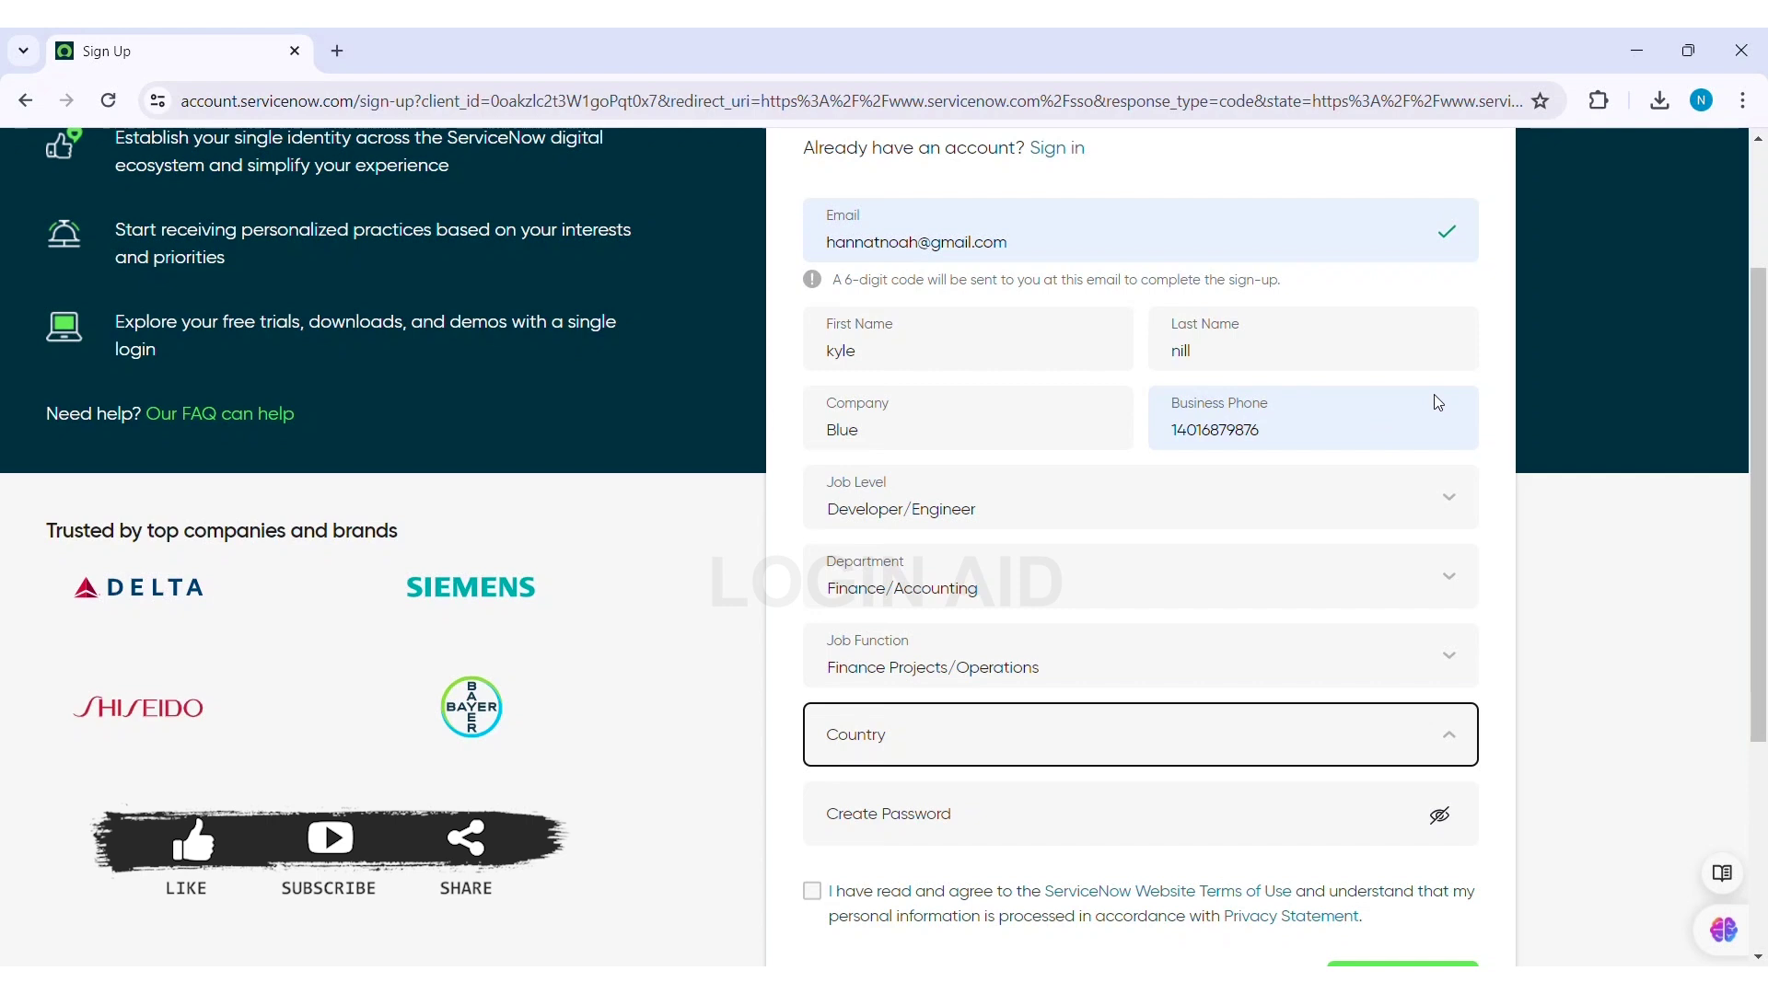
Set the country to US - United States and the state to NY - New York
{"action": "left_click", "coordinate": [1381, 311]}
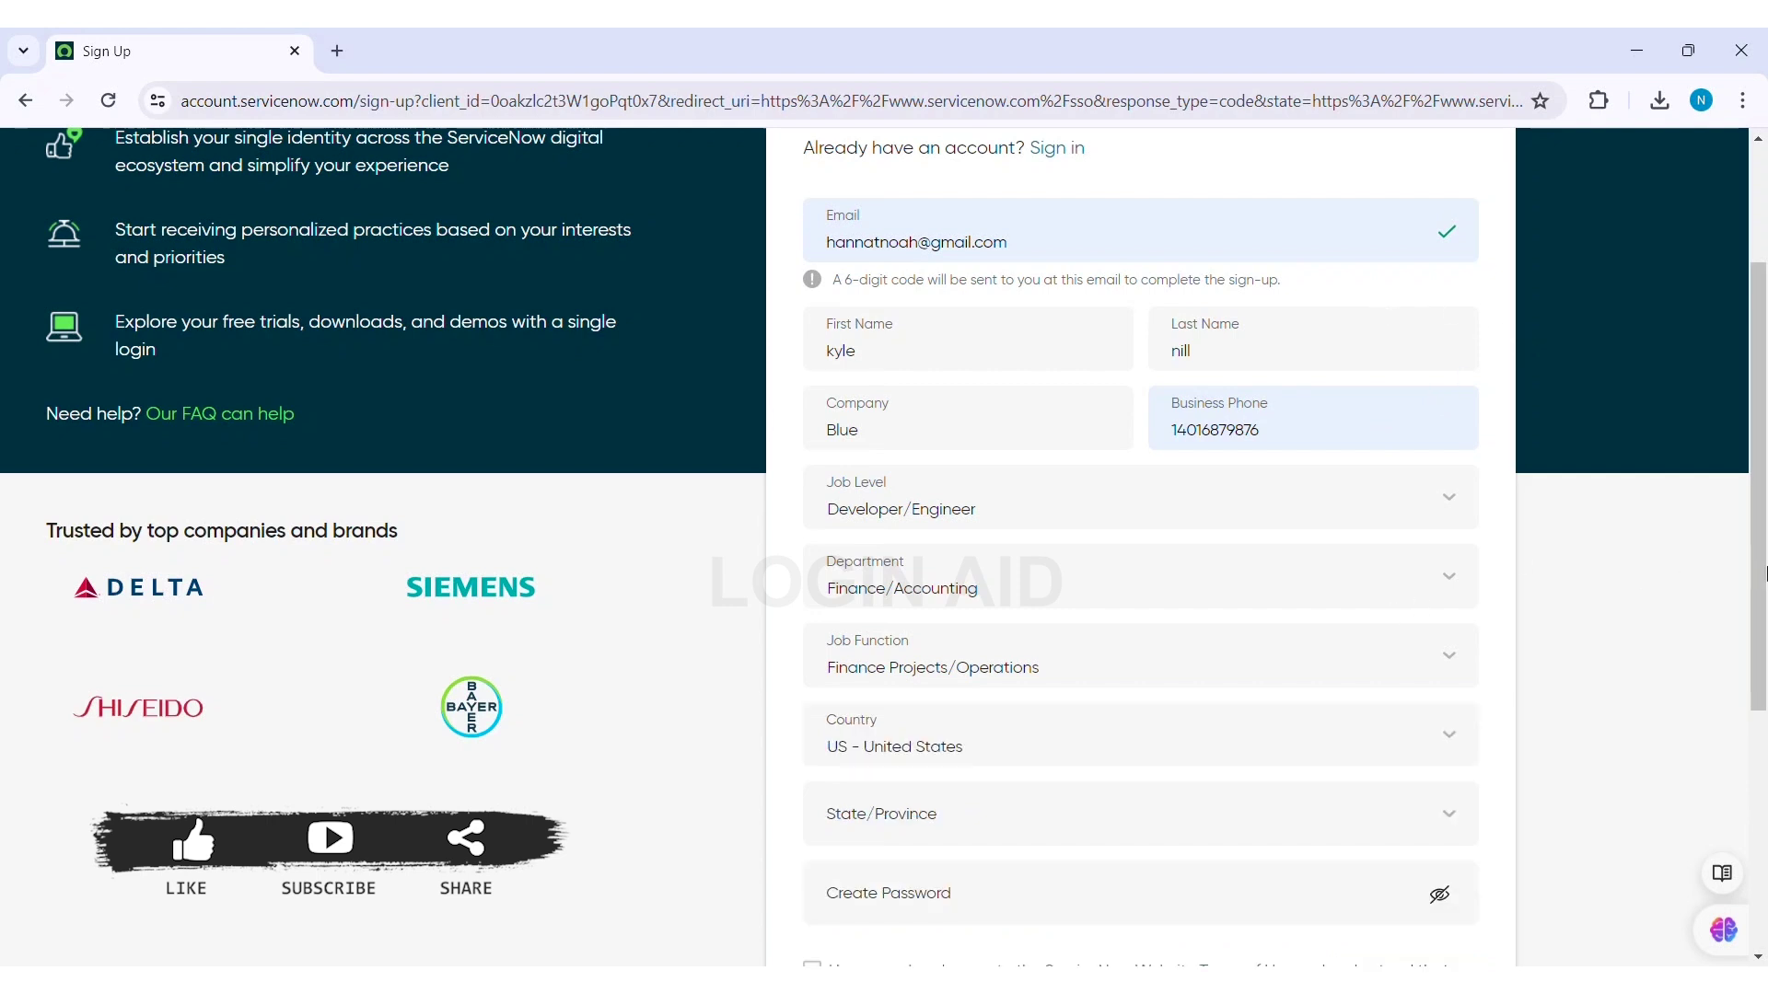
{"action": "left_click_drag", "start_coordinate": [1763, 572], "coordinate": [1758, 772]}
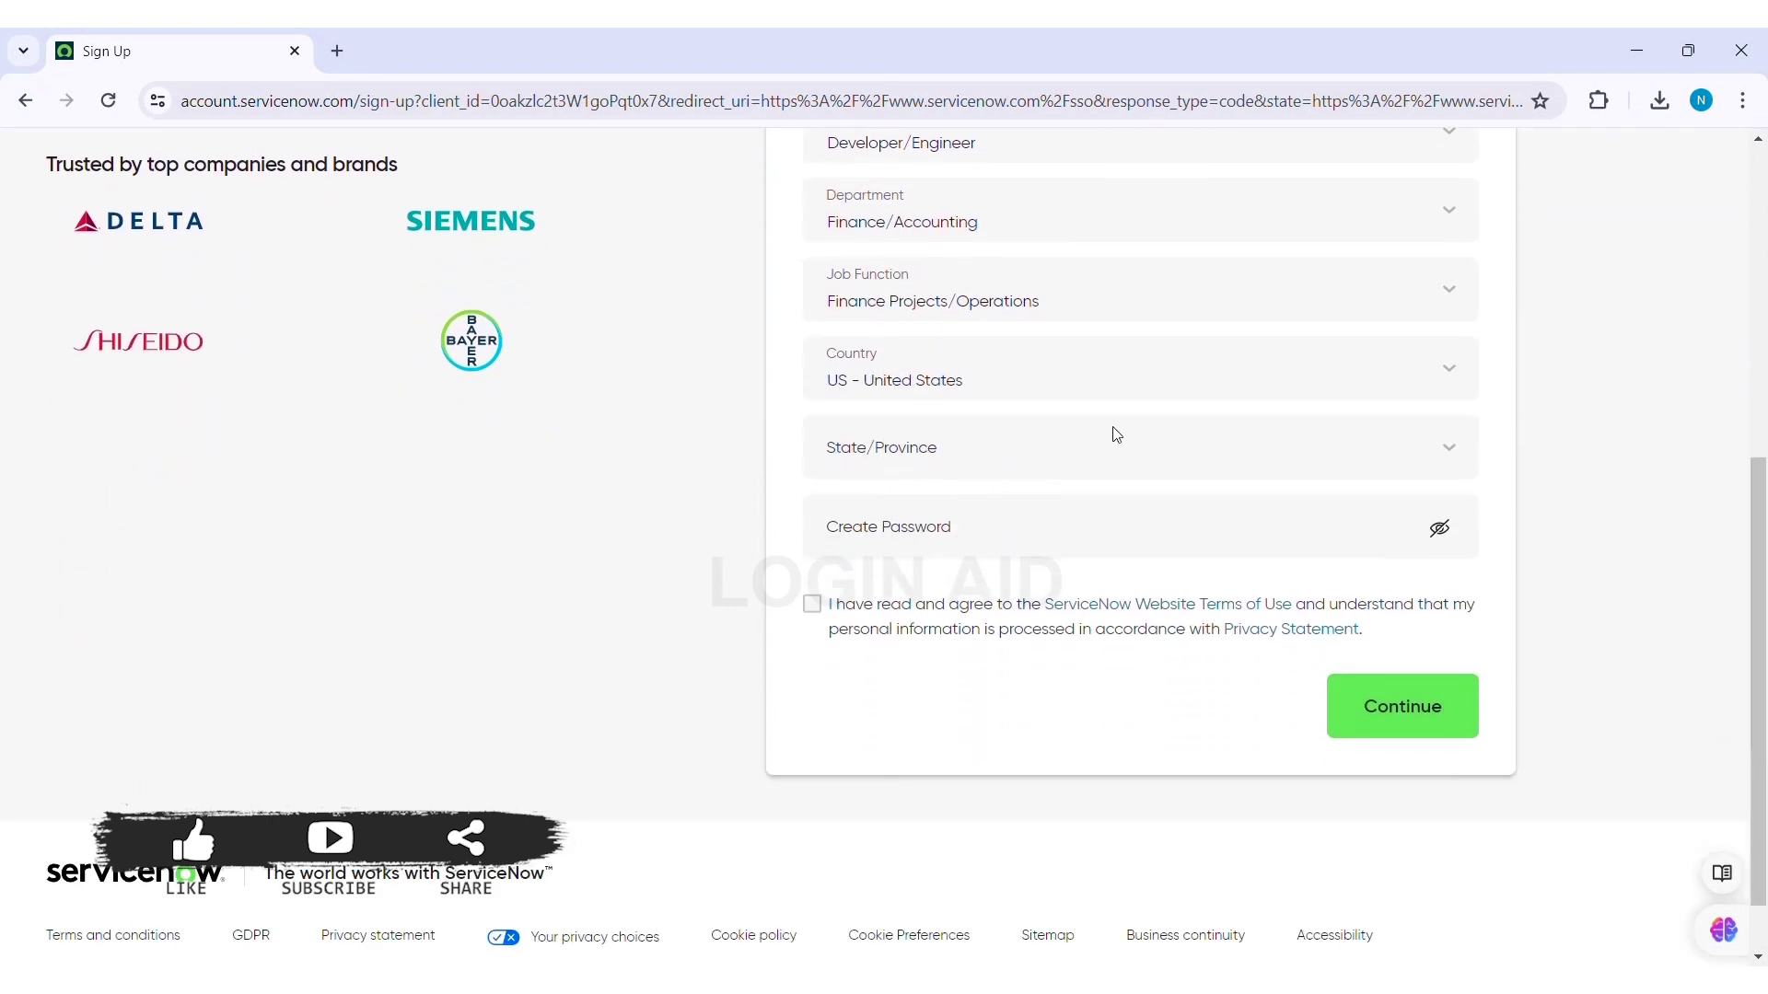
{"action": "left_click", "coordinate": [1156, 459]}
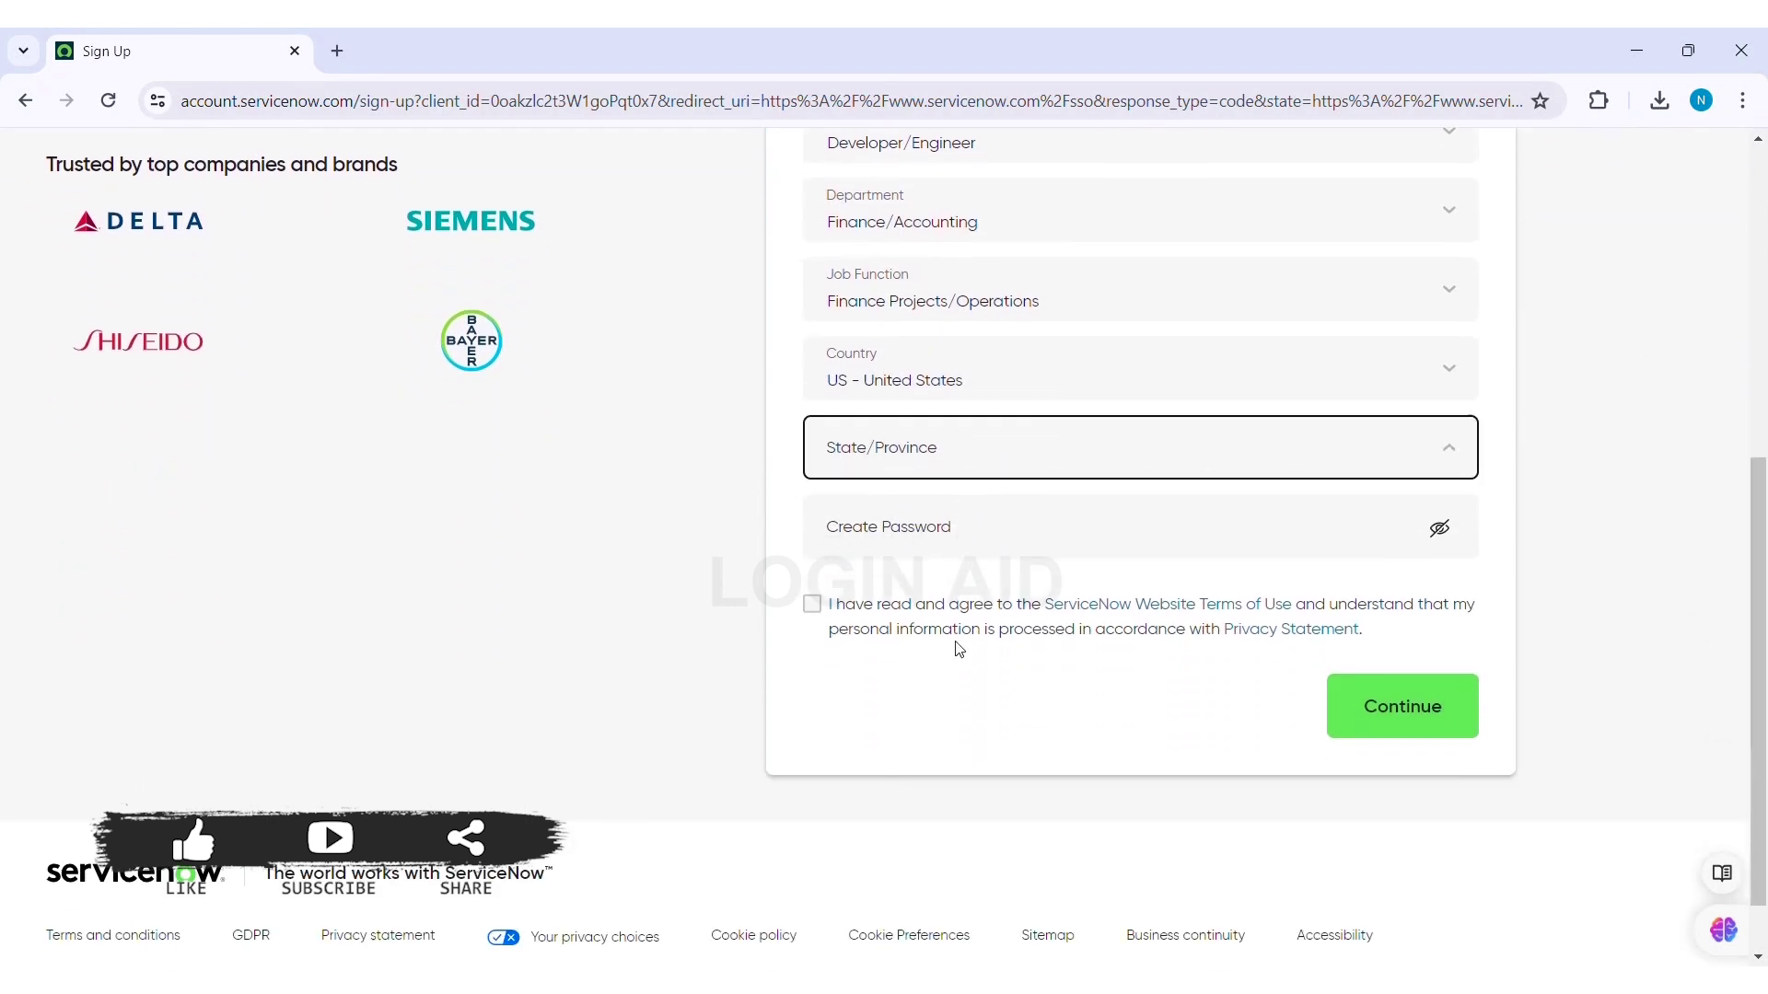
{"action": "left_click", "coordinate": [911, 624]}
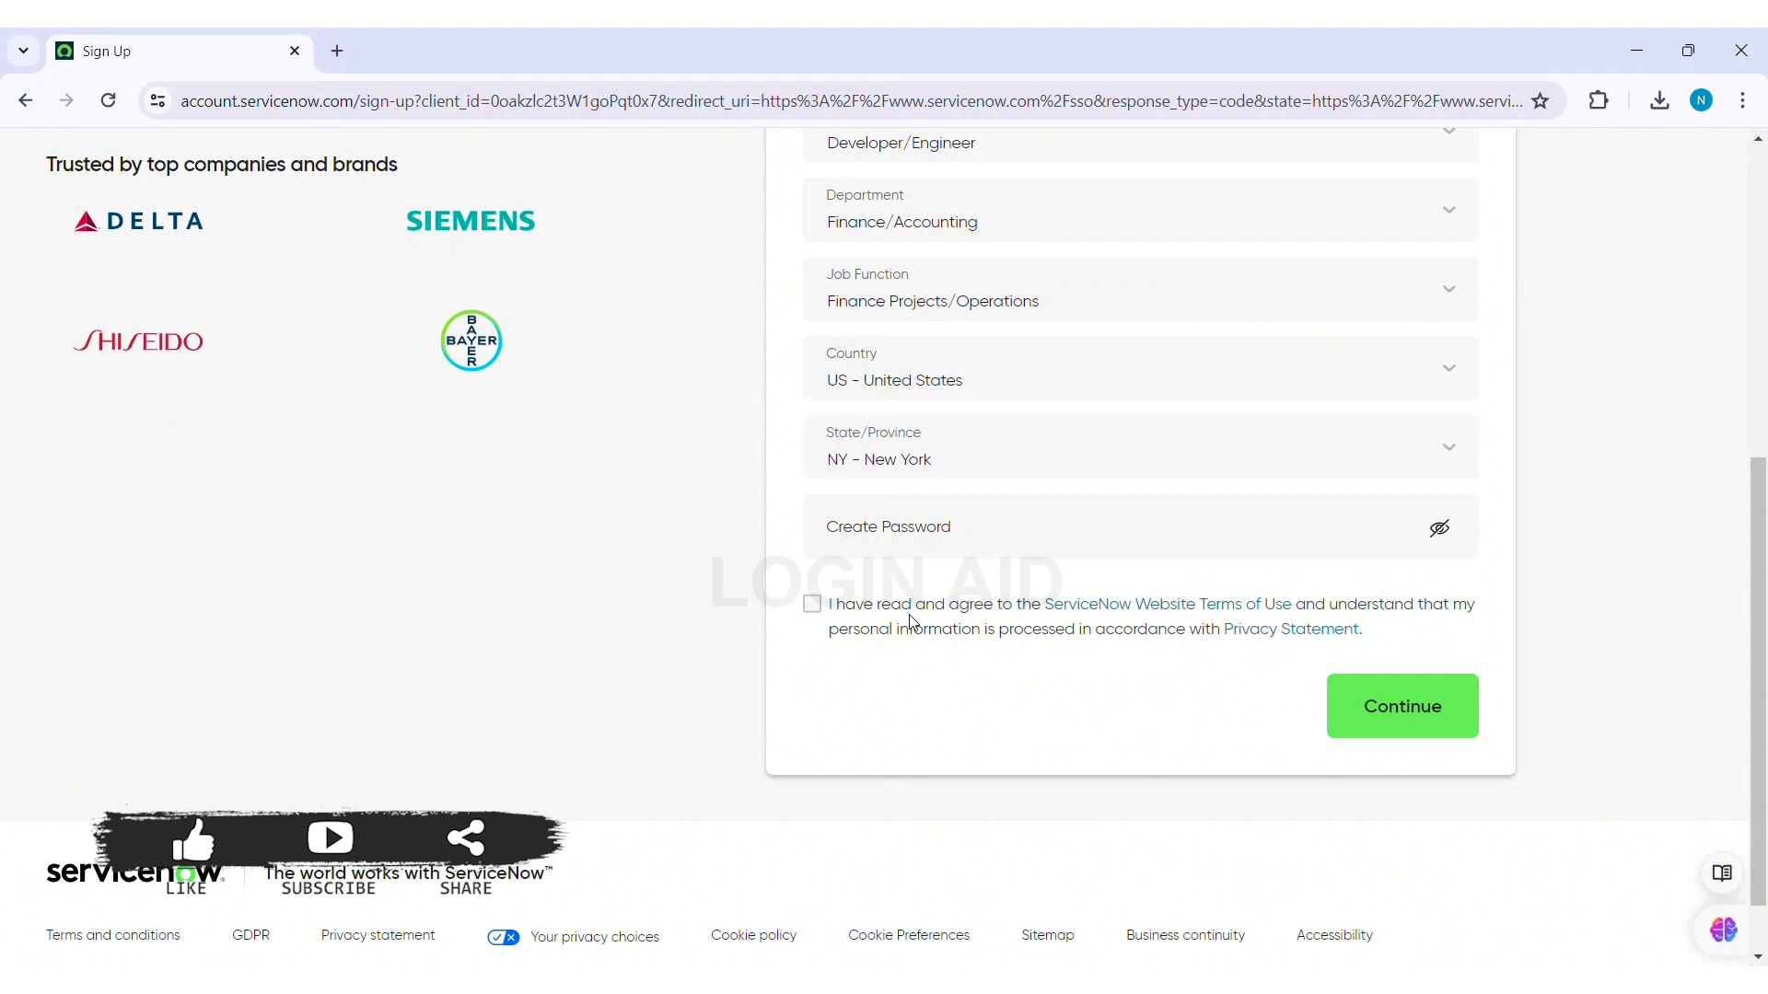
{"action": "left_click", "coordinate": [974, 551]}
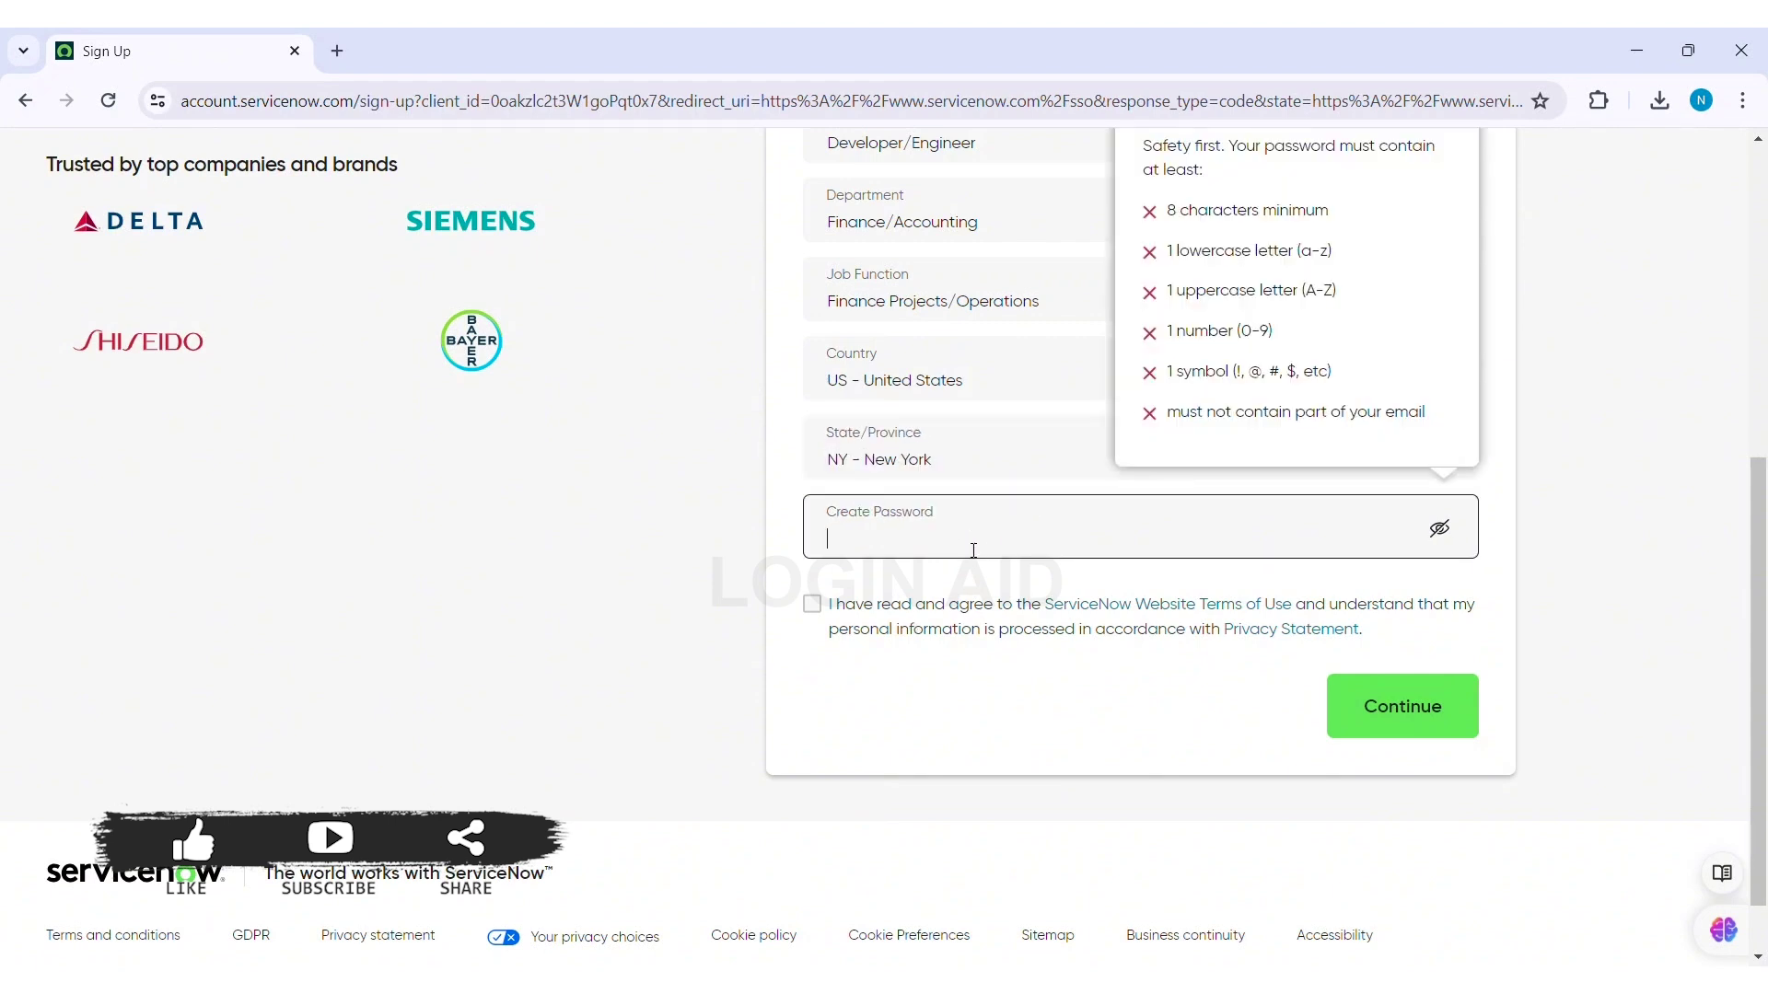
{"action": "type", "text": "NA"}
{"action": "key", "text": "BackSpace"}
{"action": "key", "text": "BackSpace"}
{"action": "key", "text": "BackSpace"}
{"action": "left_click", "coordinate": [813, 605]}
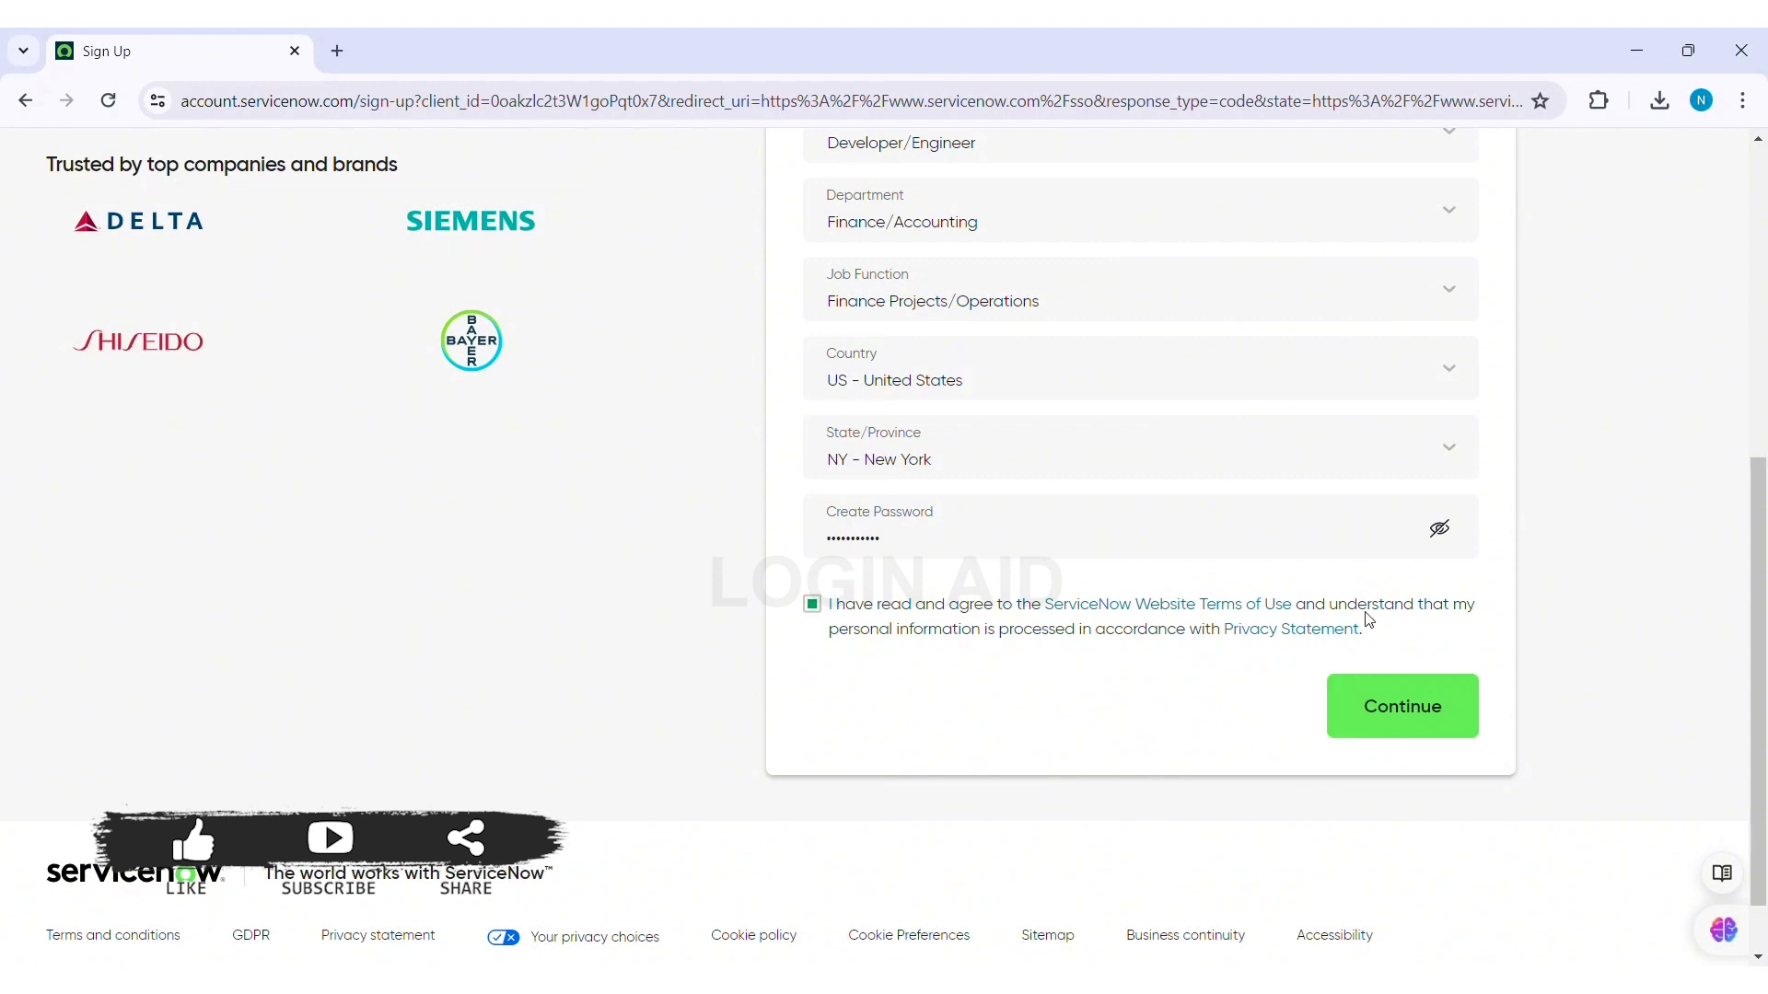
Continue to the 'Check your email' verification step and open a new browser tab
{"action": "left_click", "coordinate": [1392, 718]}
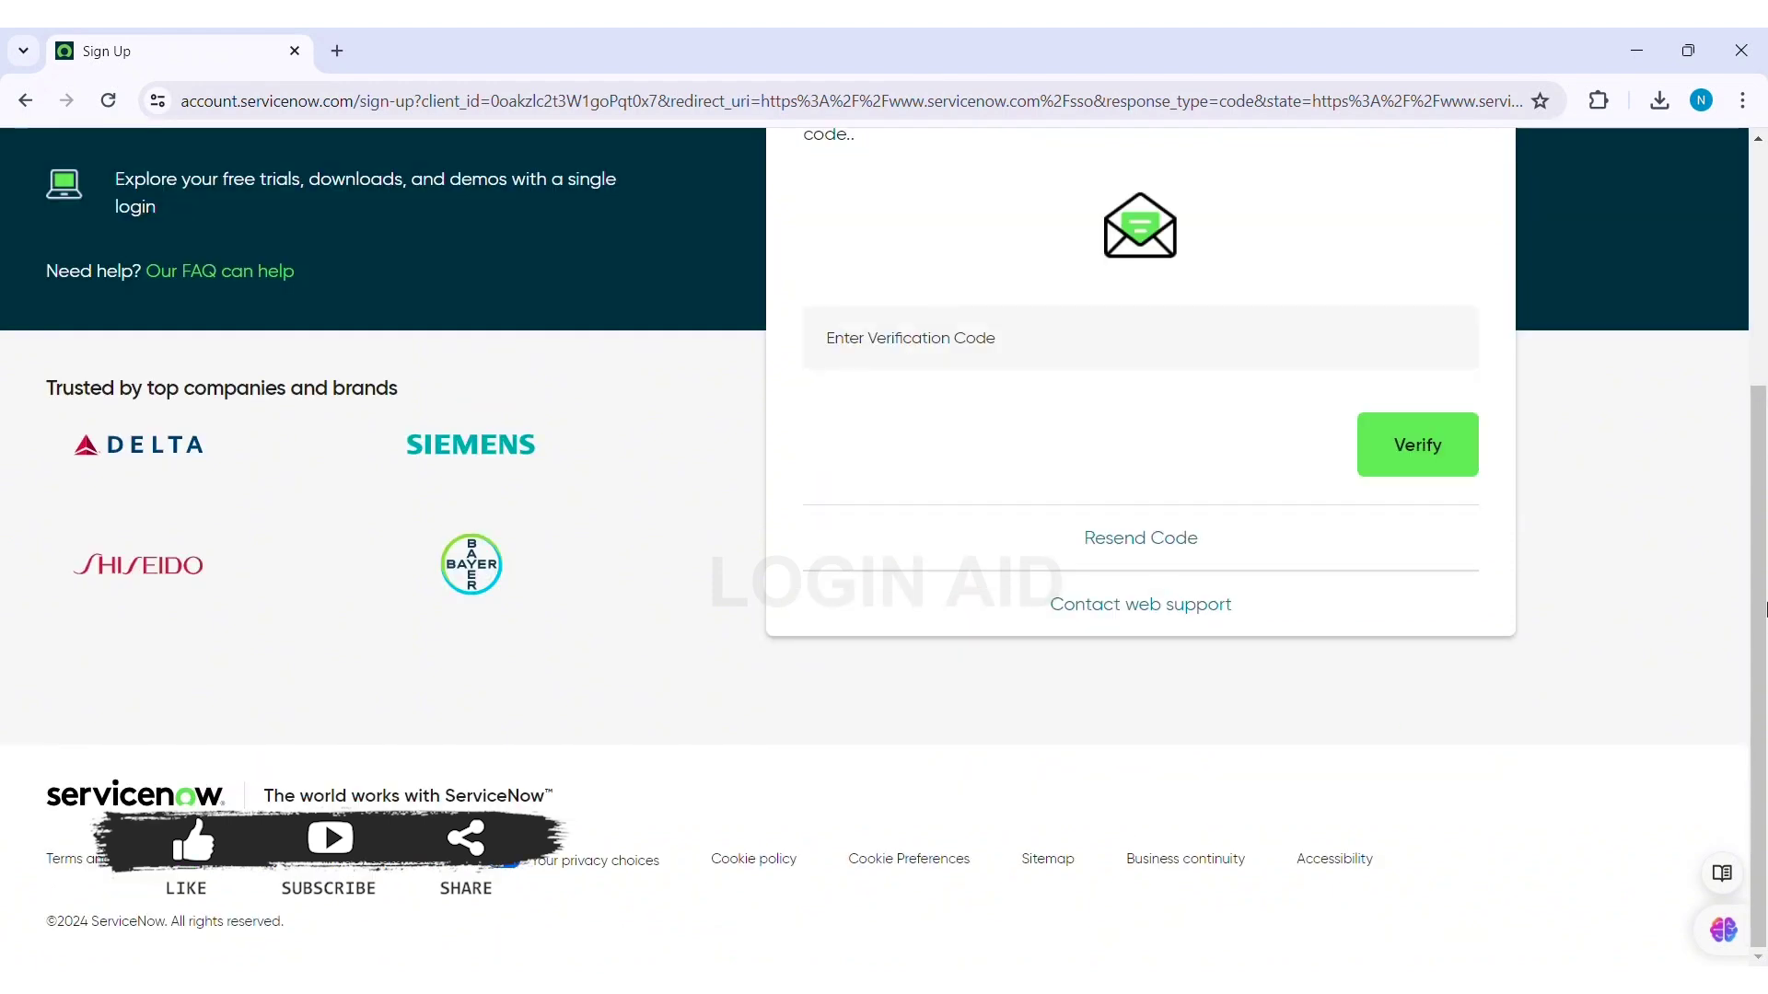
{"action": "left_click_drag", "start_coordinate": [1764, 607], "coordinate": [1764, 418]}
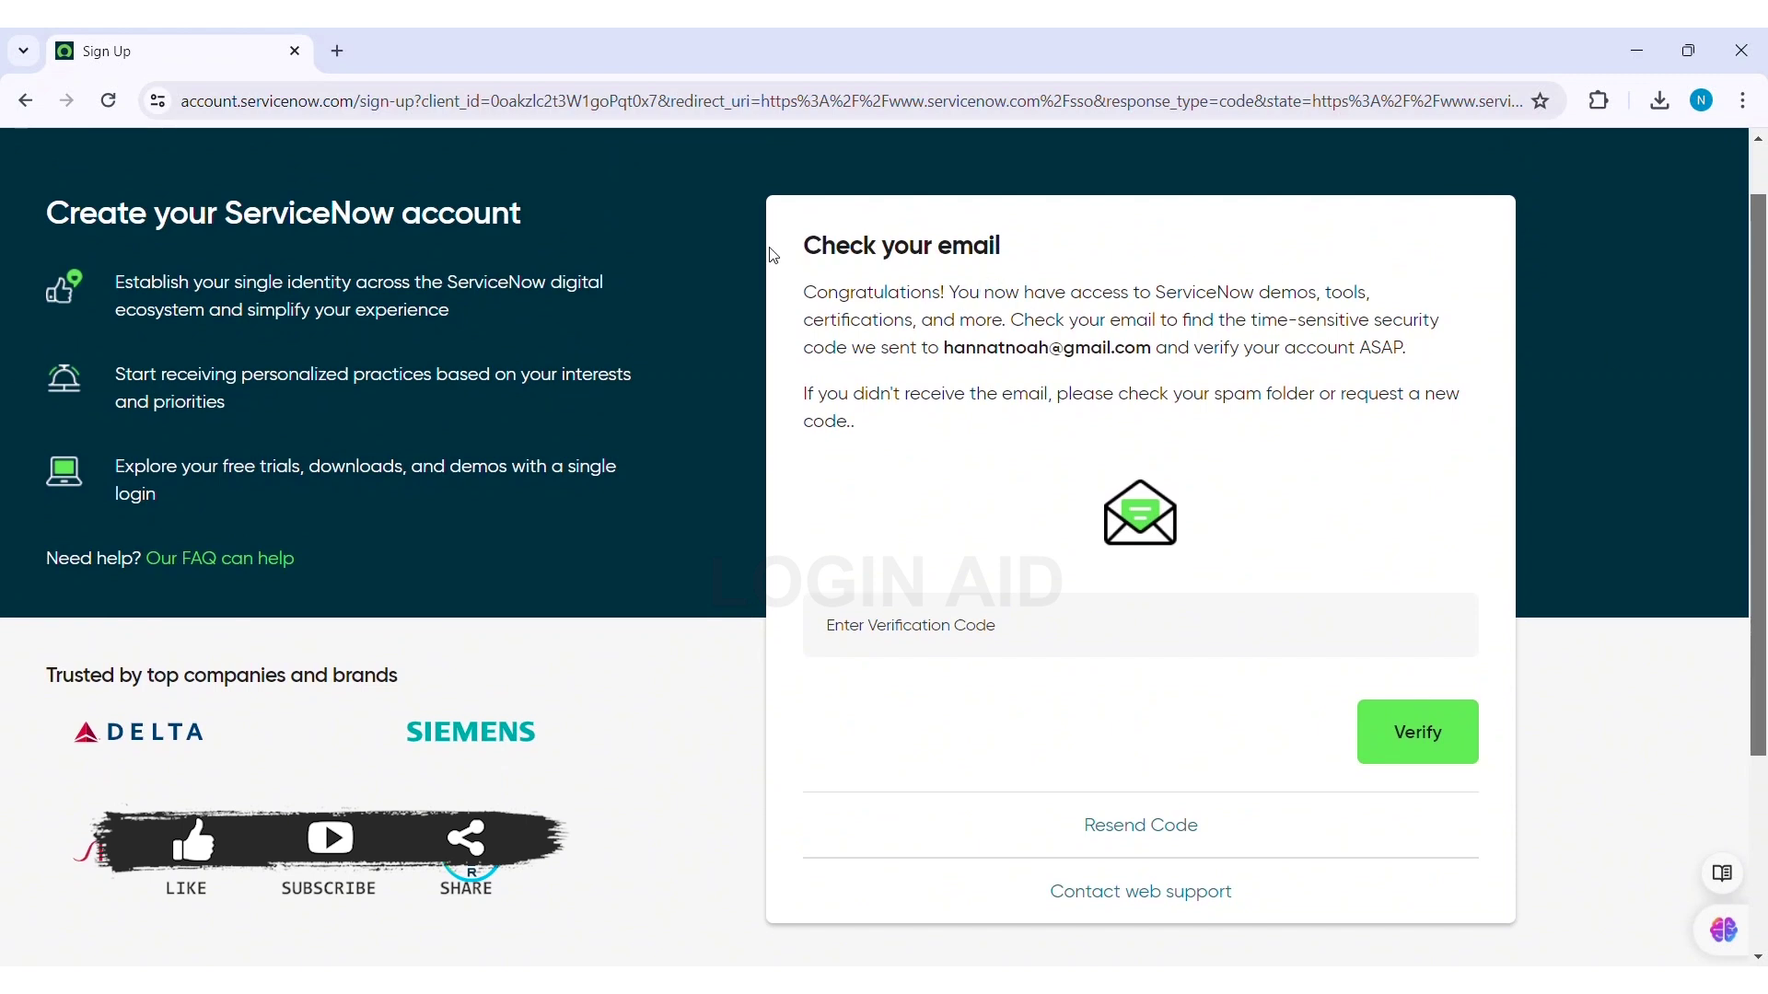
{"action": "left_click", "coordinate": [337, 51]}
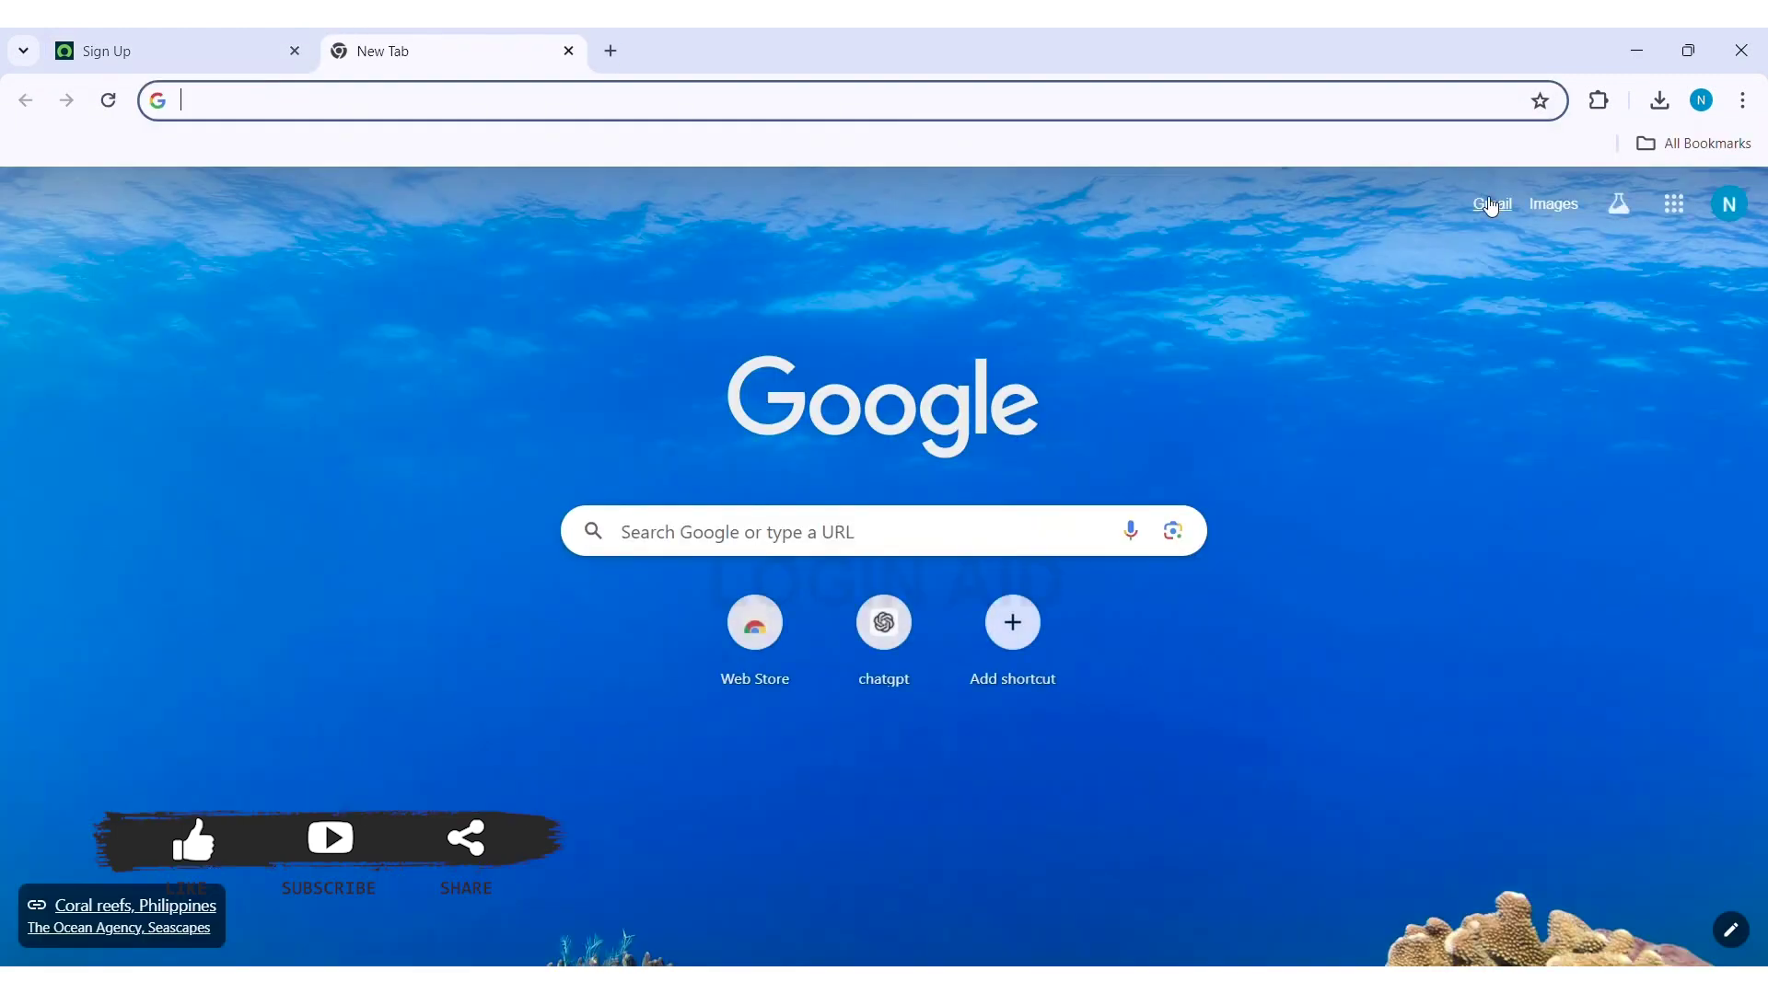
{"action": "left_click", "coordinate": [1493, 204]}
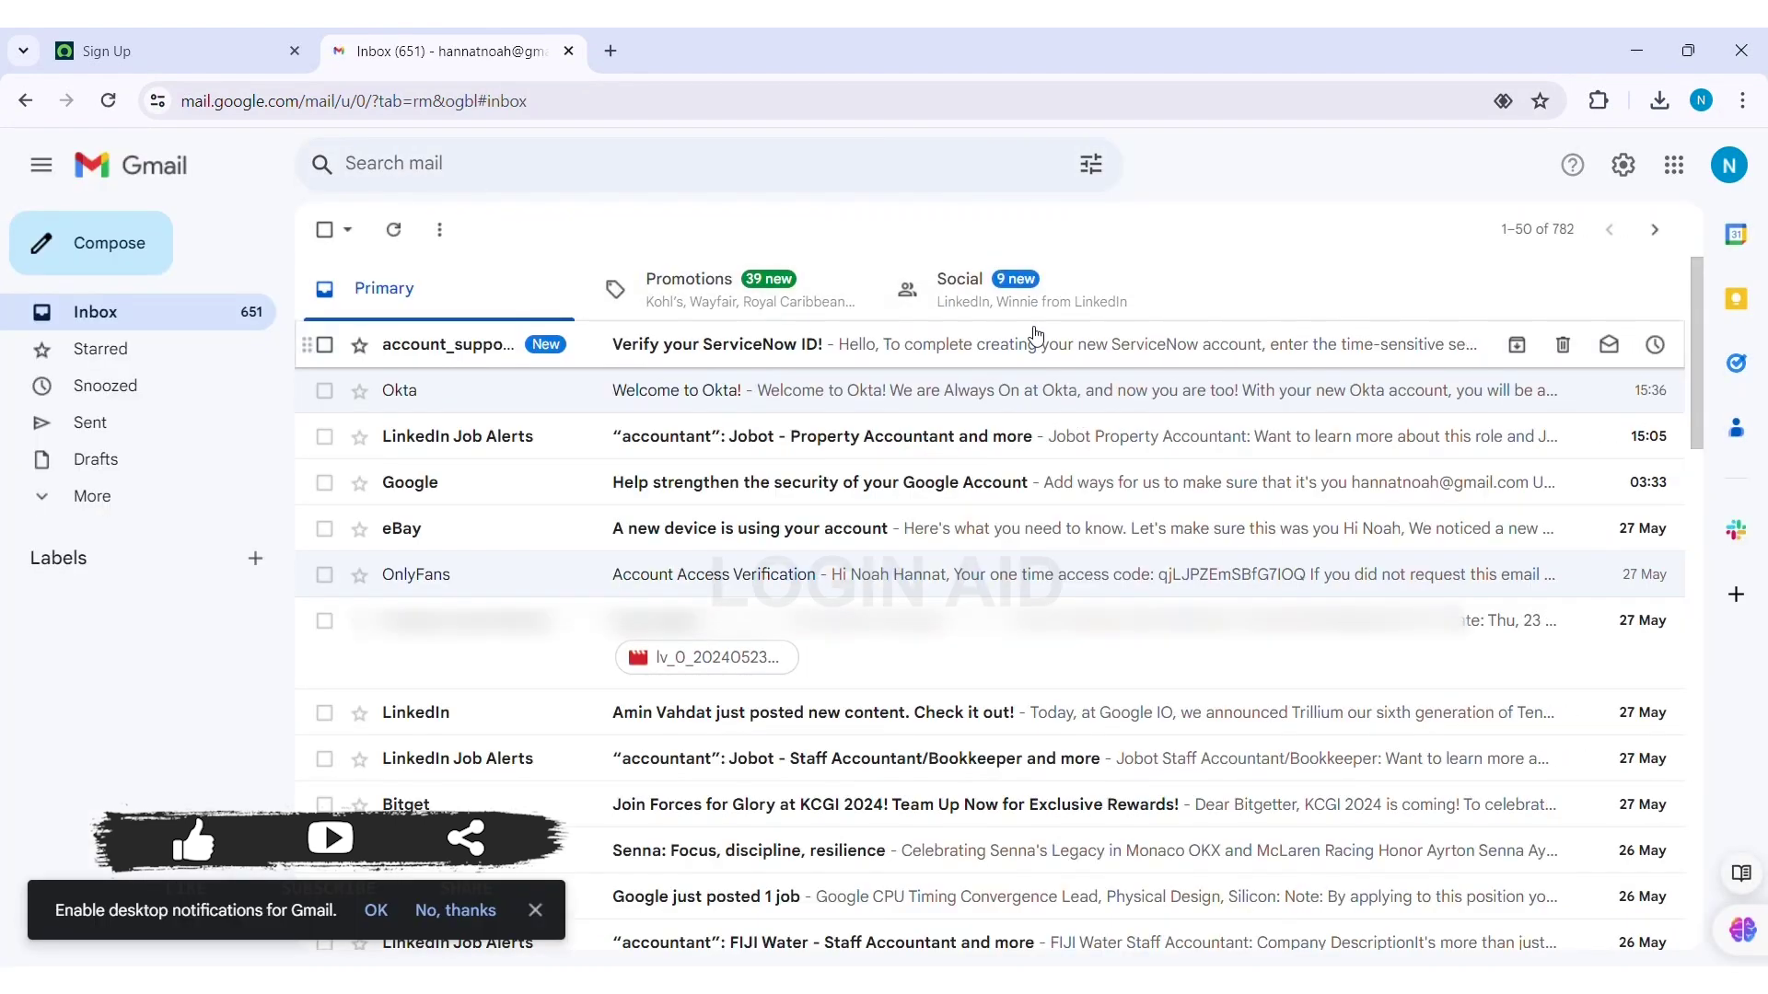
{"action": "left_click", "coordinate": [1100, 349]}
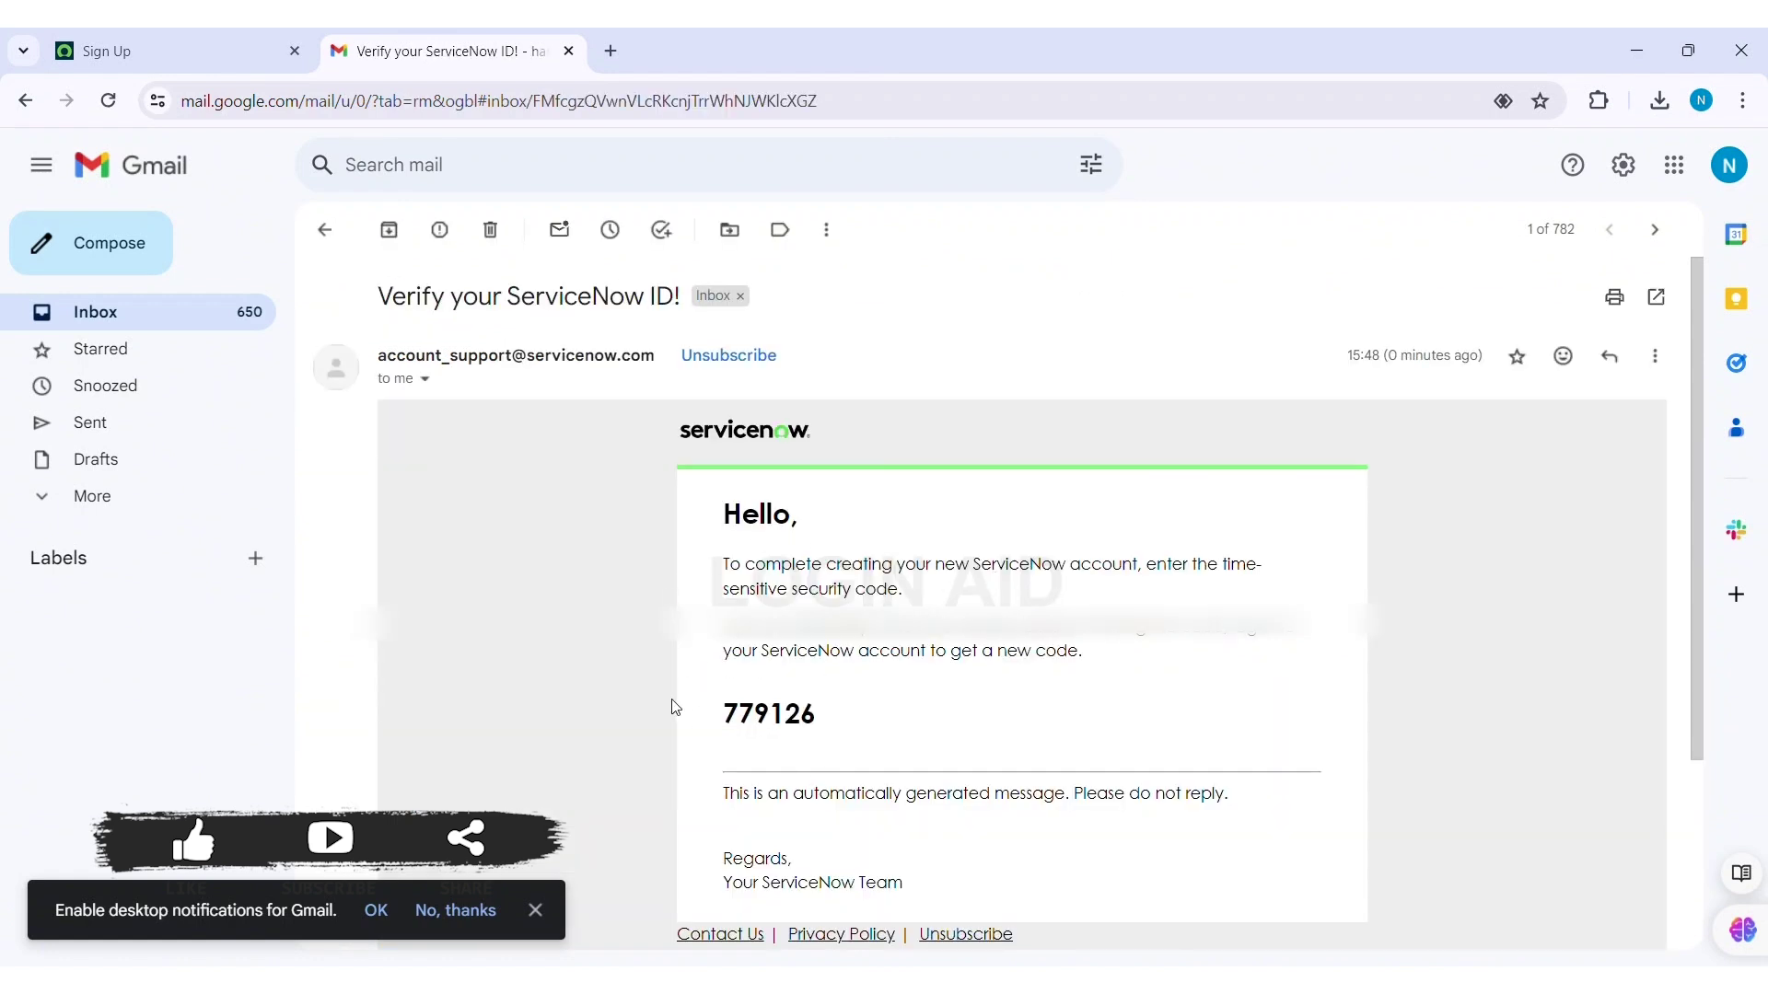
{"action": "left_click_drag", "start_coordinate": [816, 714], "coordinate": [740, 724]}
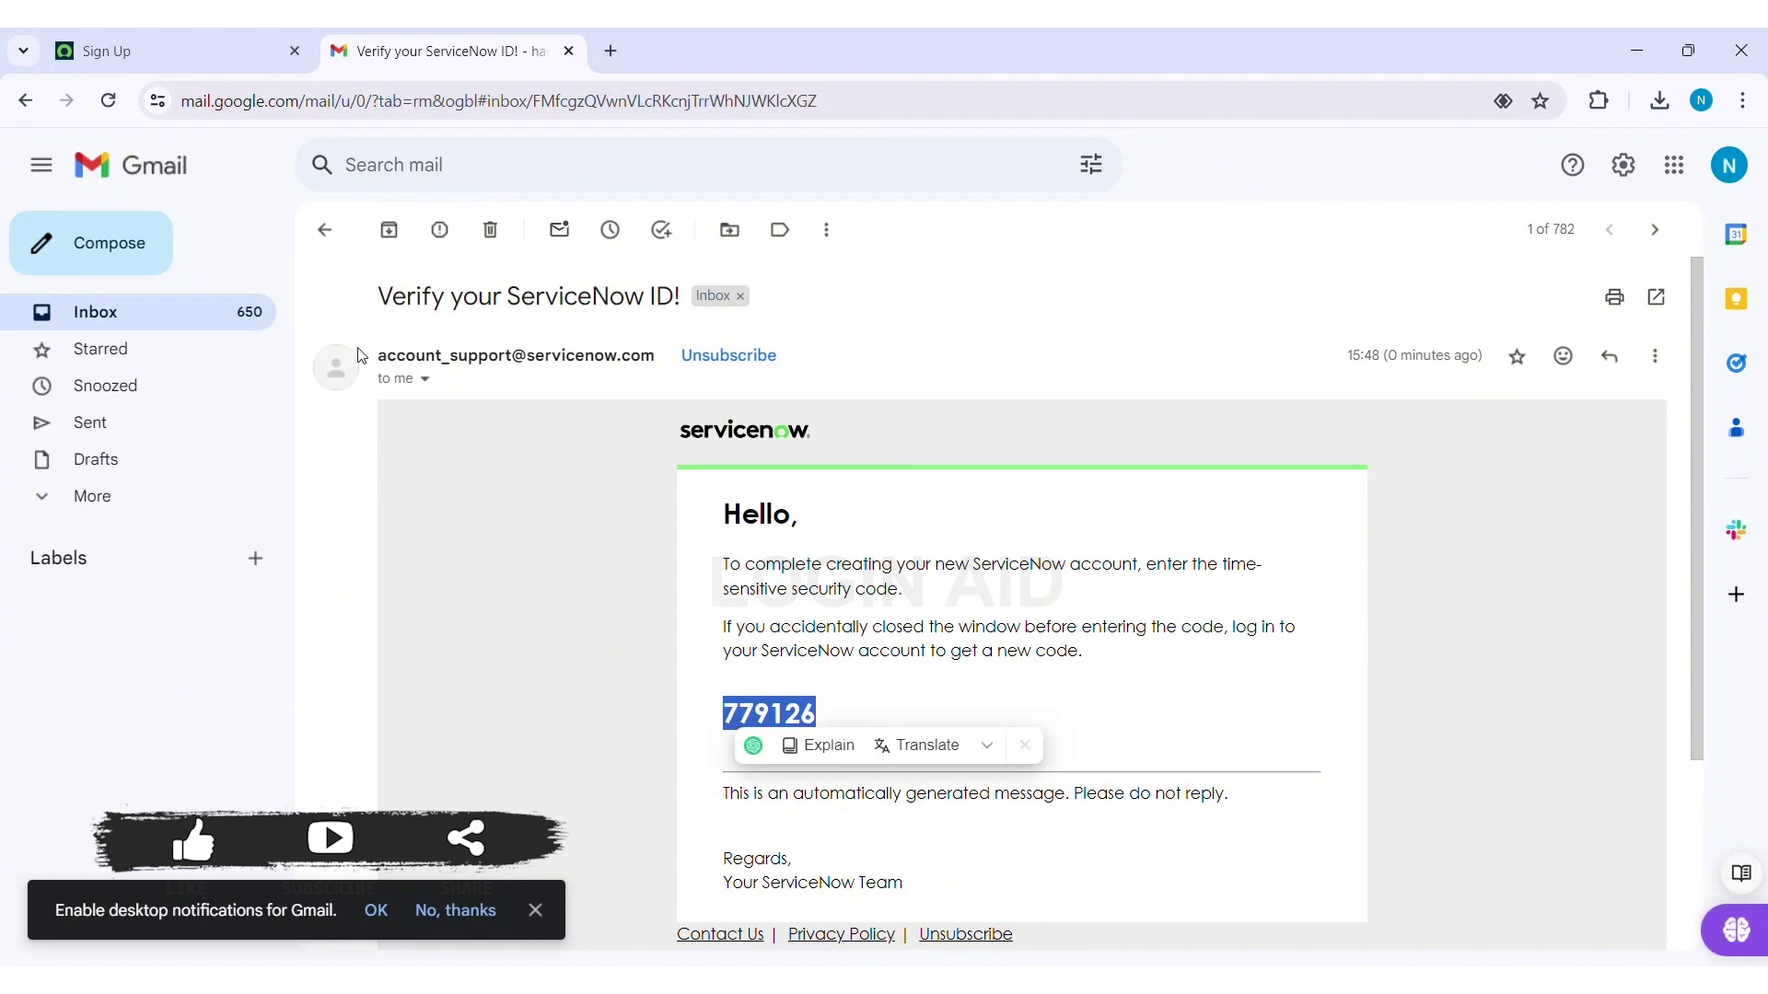
{"action": "left_click", "coordinate": [254, 44]}
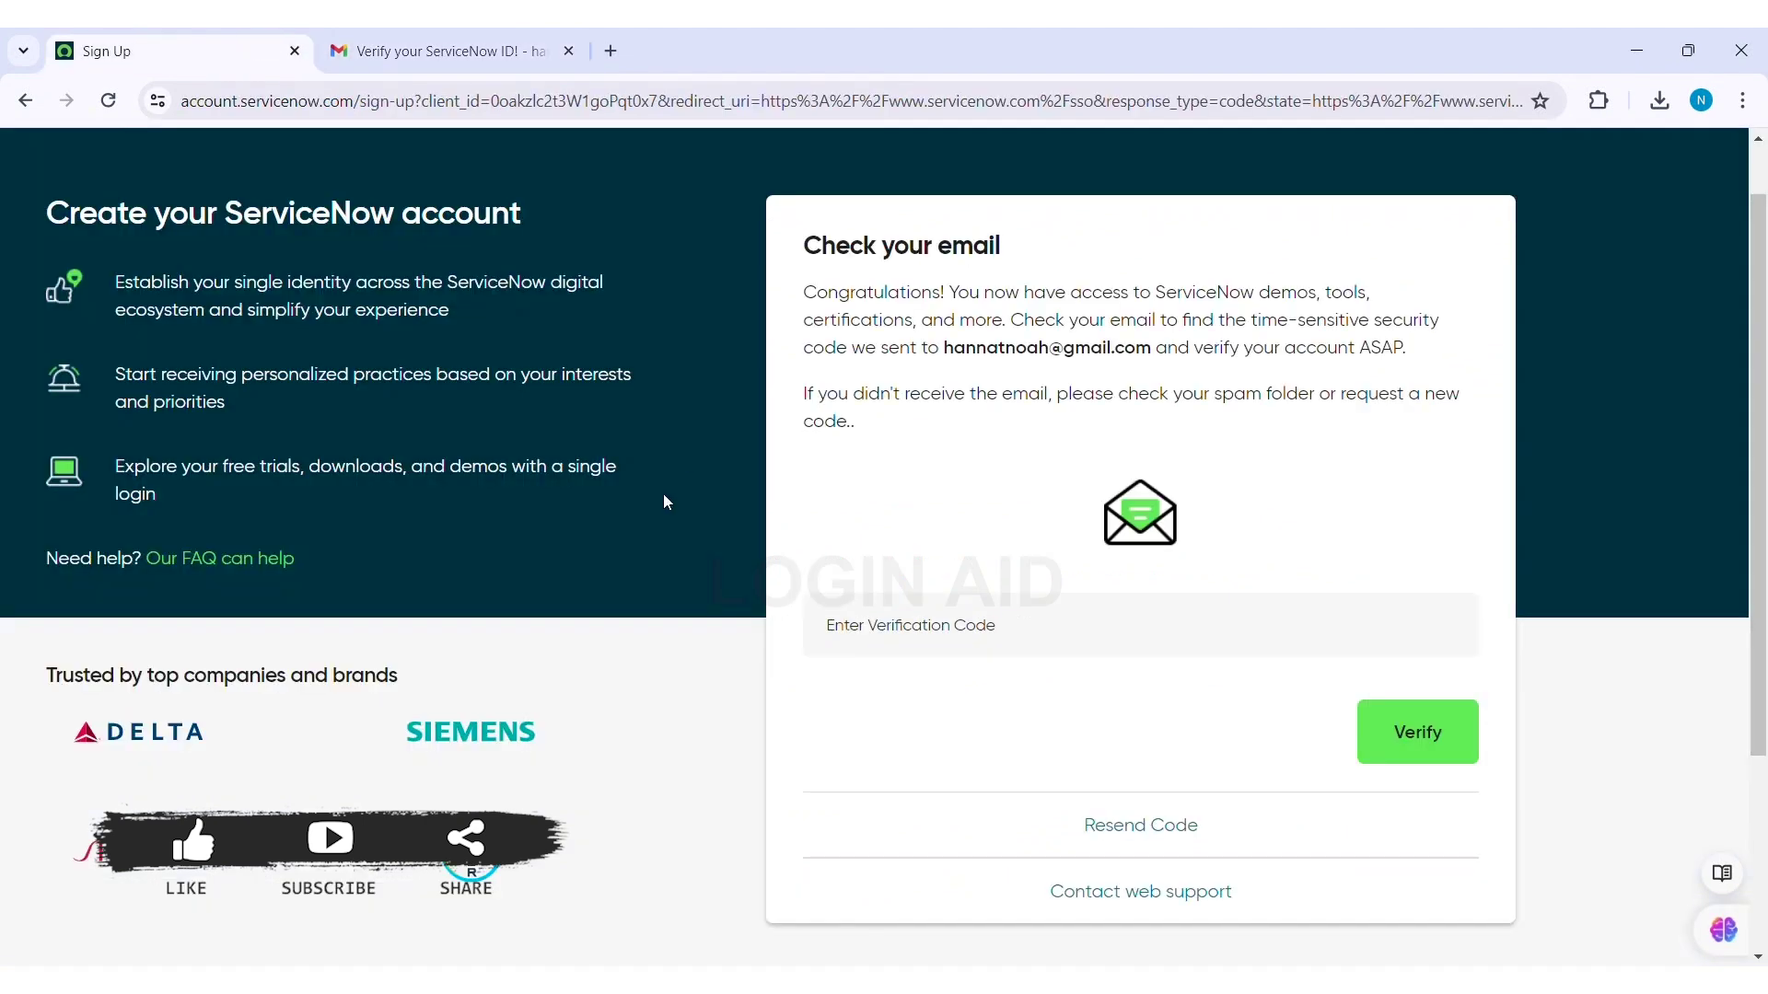
{"action": "left_click", "coordinate": [893, 623]}
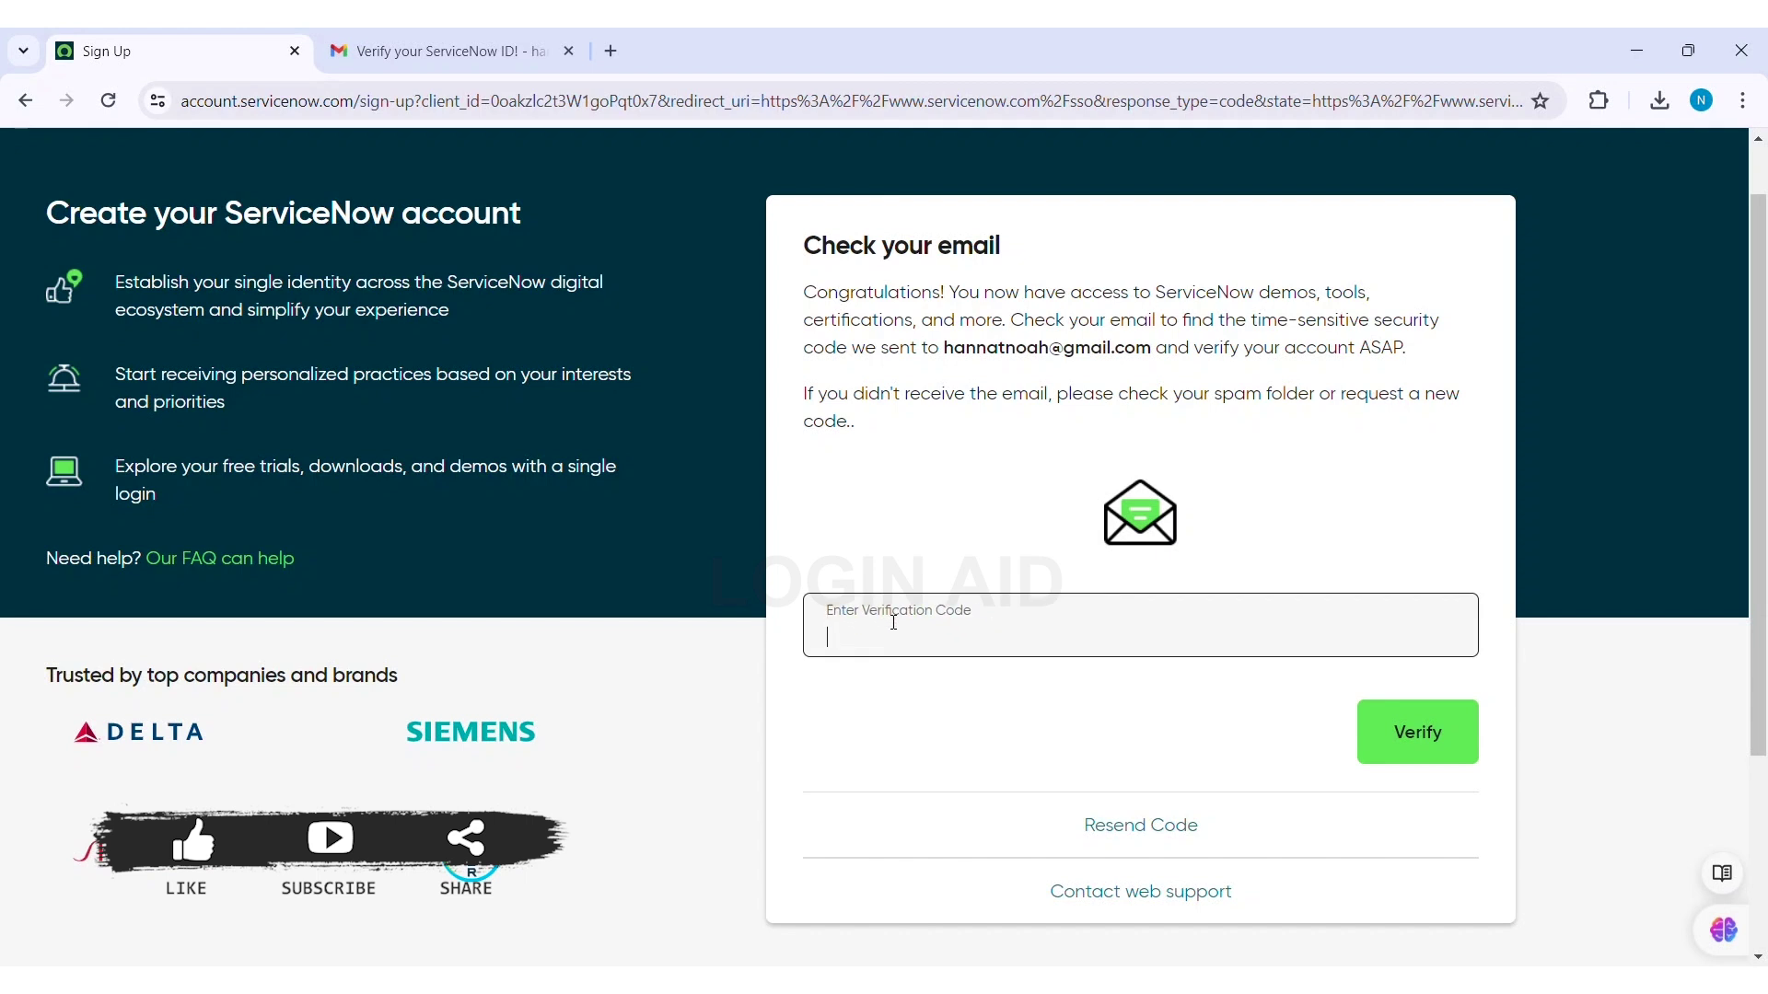
{"action": "left_click", "coordinate": [1427, 715]}
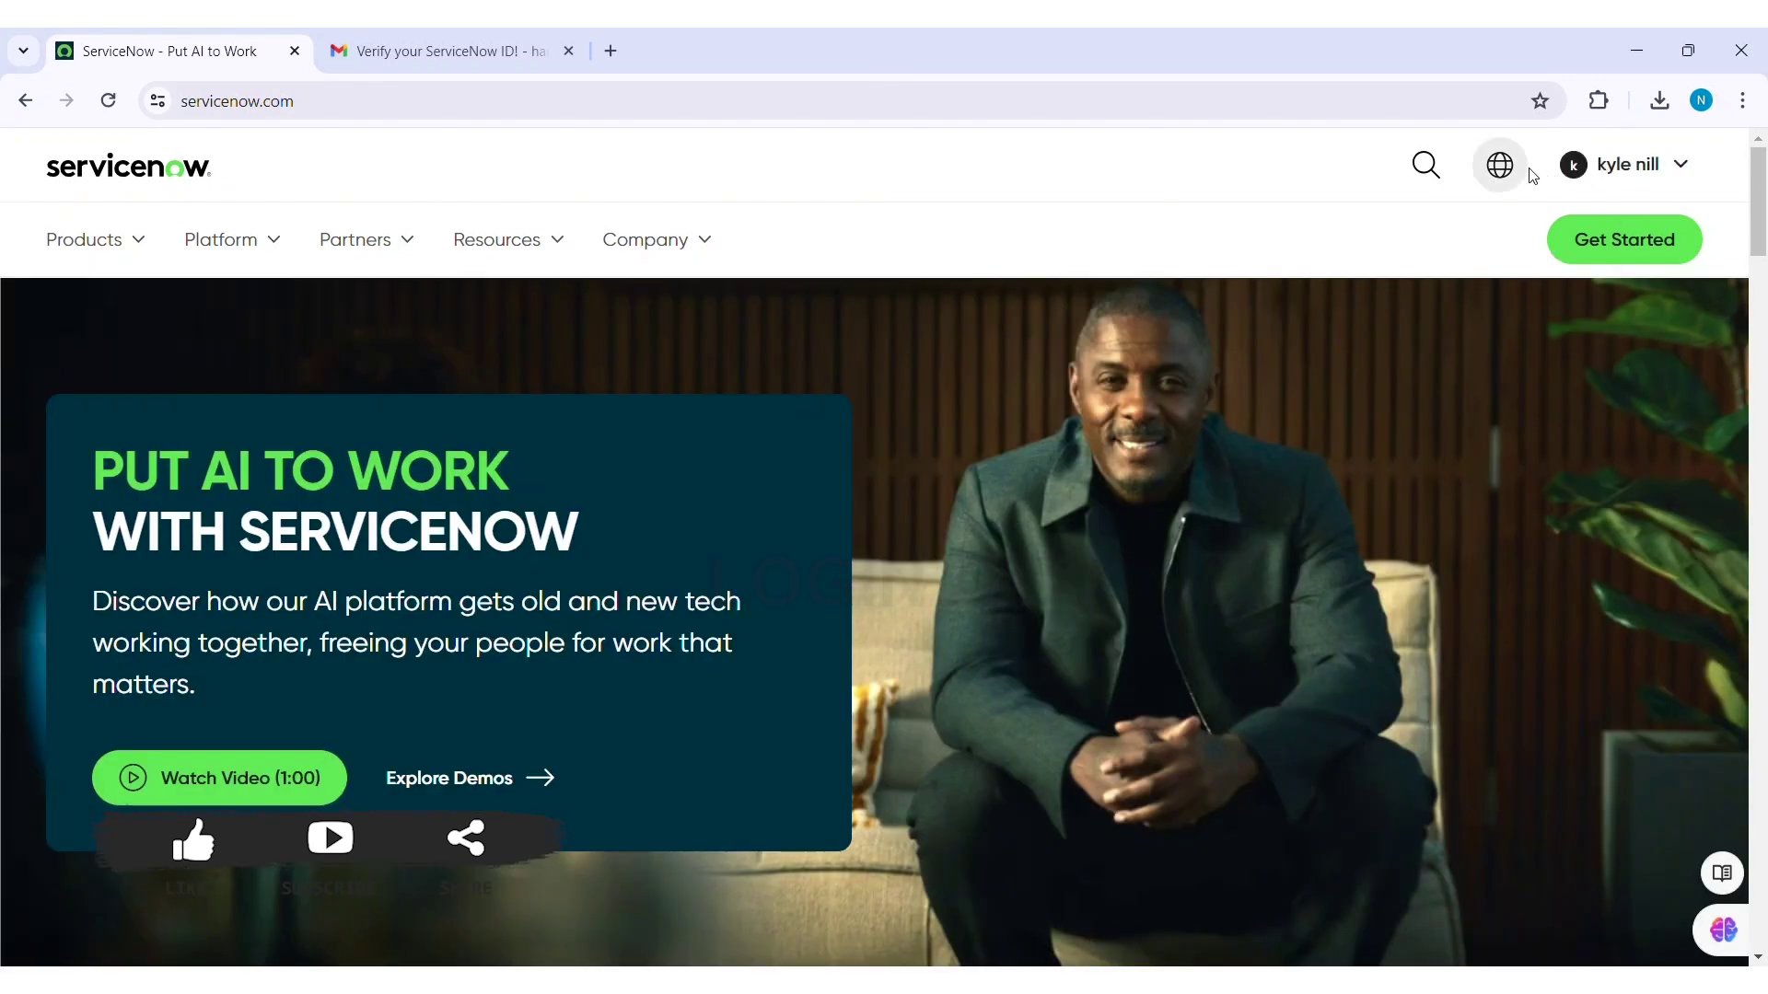
Open the account-name dropdown at the top right to view the signed-in profile
{"action": "left_click", "coordinate": [1608, 180]}
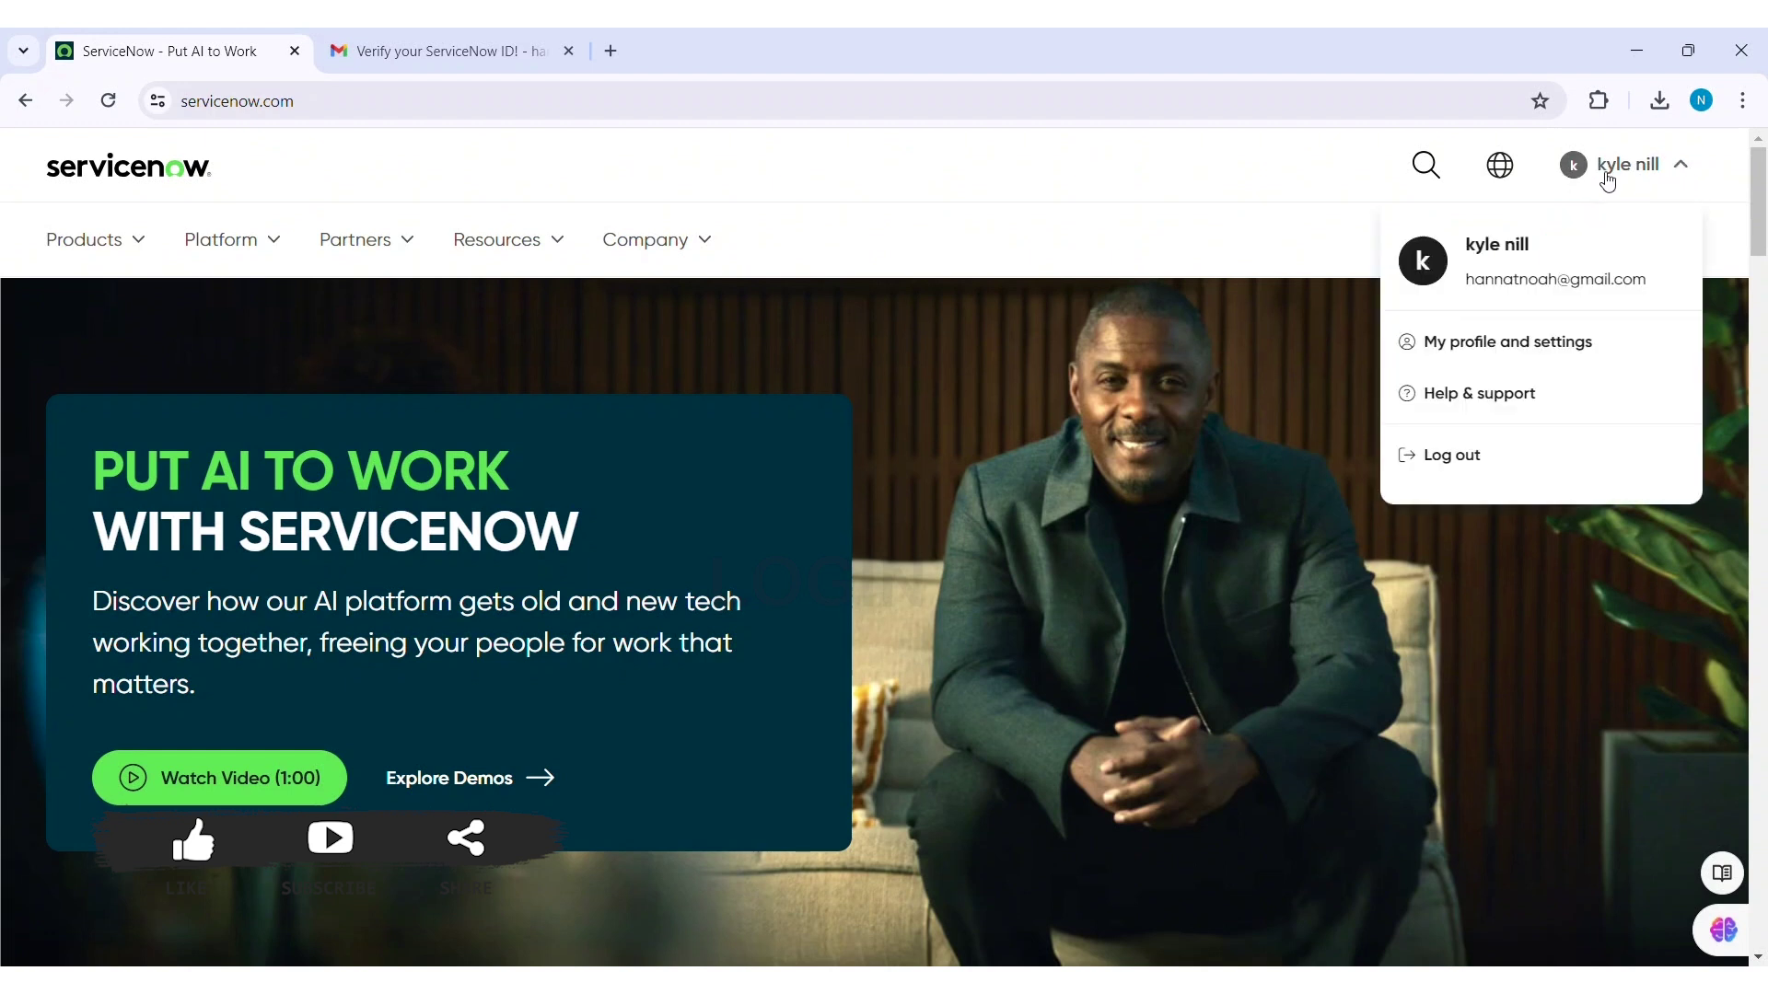